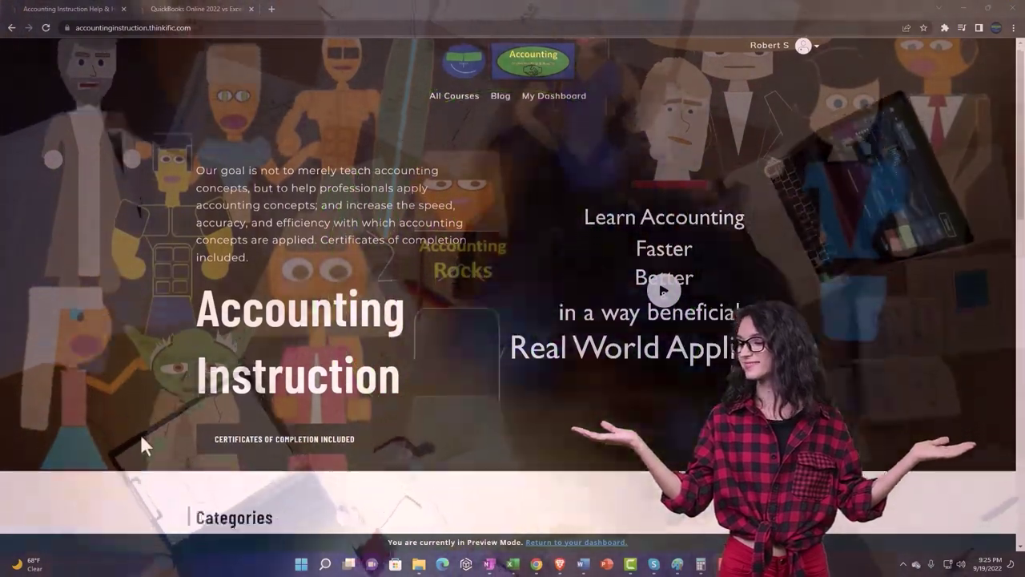
Go to the QuickBooks Online 2022 vs Excel course tab and expand the OneNote - Getting Started lessons
scroll(141, 435, "down", 6)
scroll(141, 435, "down", 1)
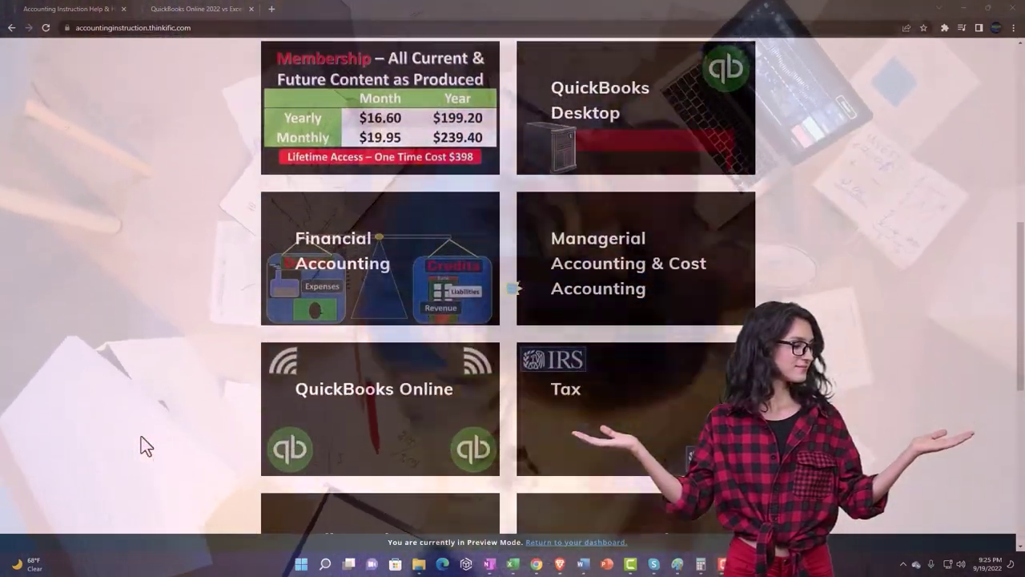
scroll(141, 436, "down", 2)
scroll(141, 436, "down", 3)
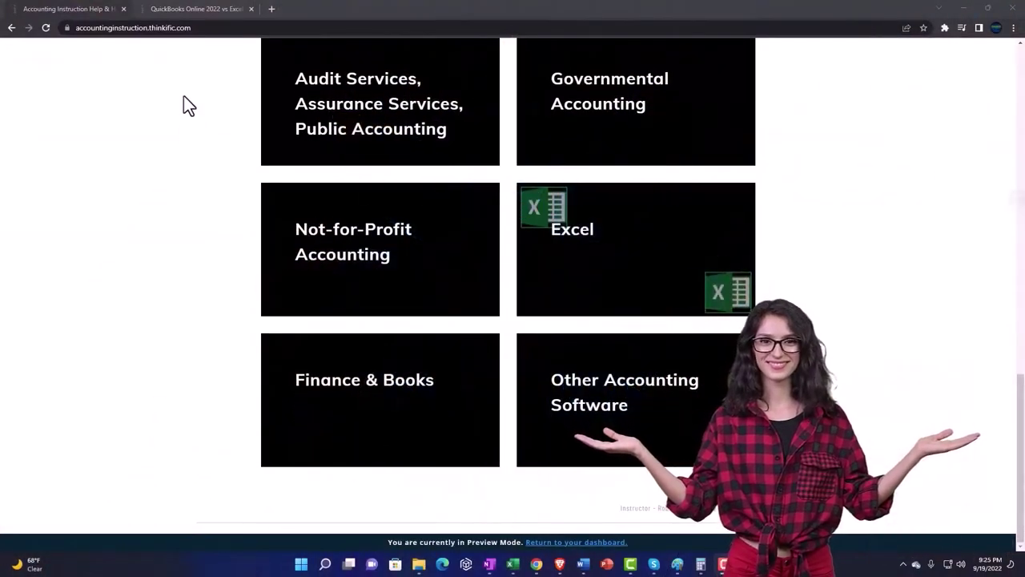
left_click(186, 10)
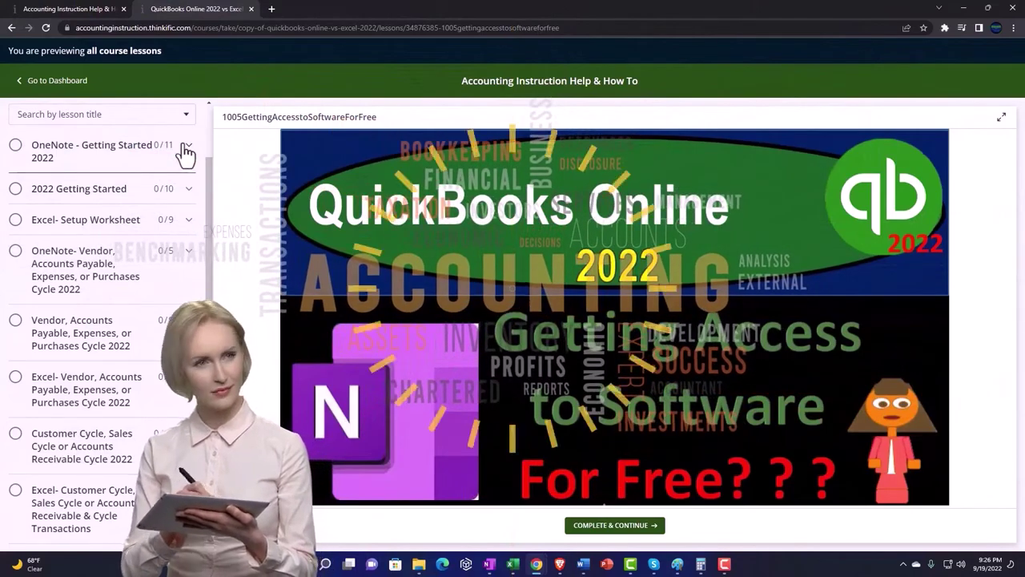
left_click(186, 149)
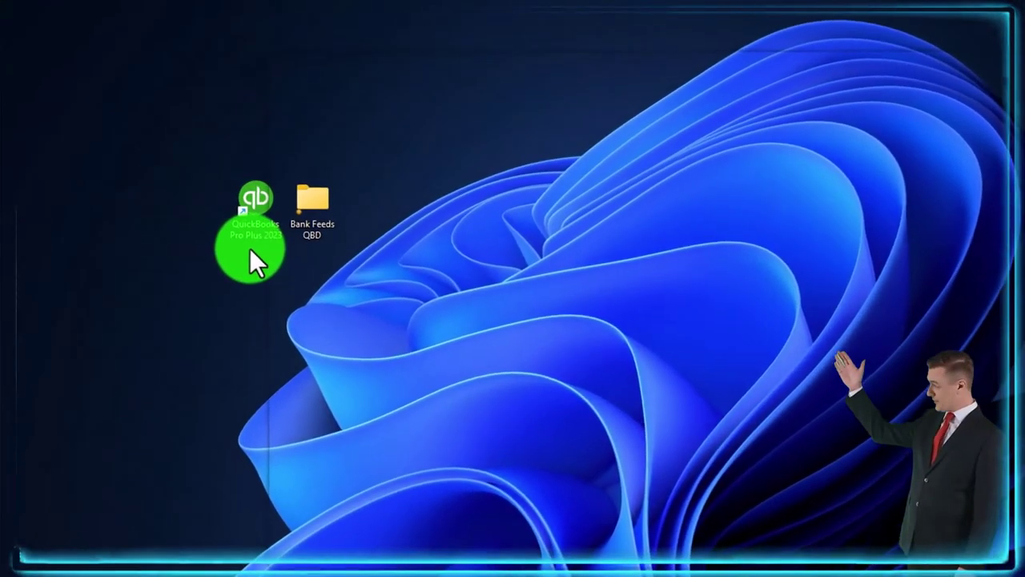
double_click(179, 218)
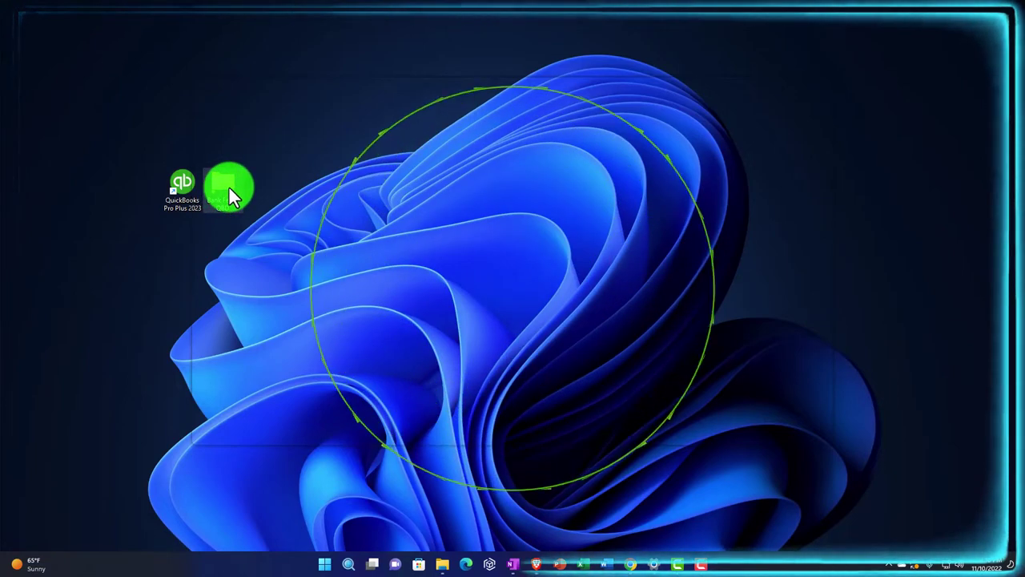
Create a new folder named 'Data File' inside Bank Feeds QBD
double_click(229, 190)
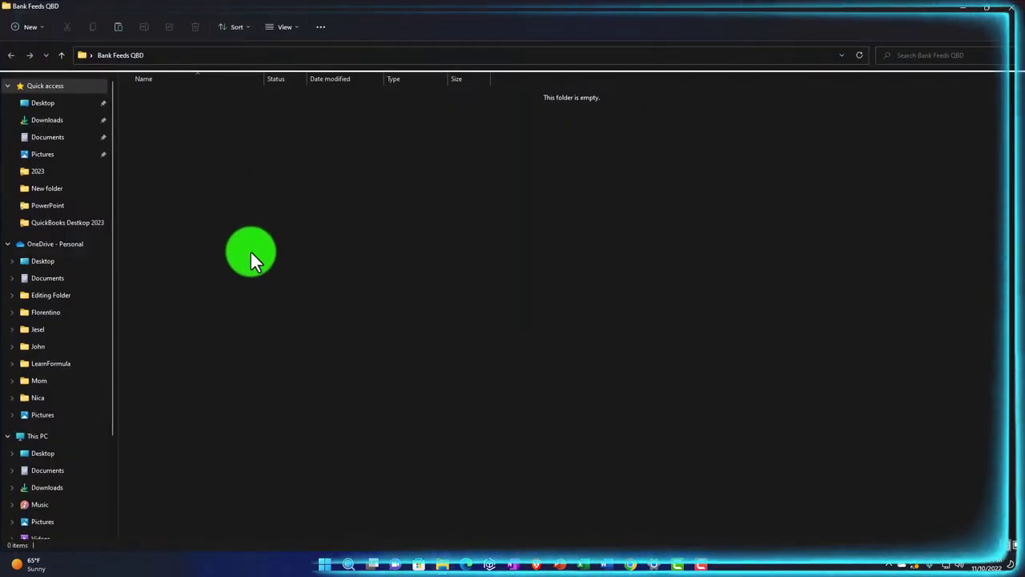
right_click(177, 128)
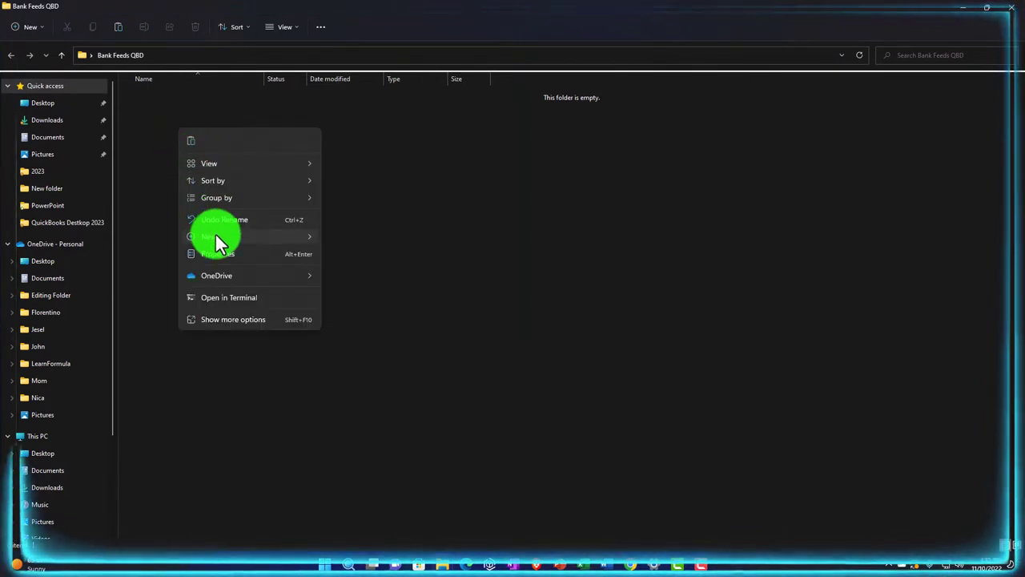
mouse_move(260, 236)
left_click(344, 238)
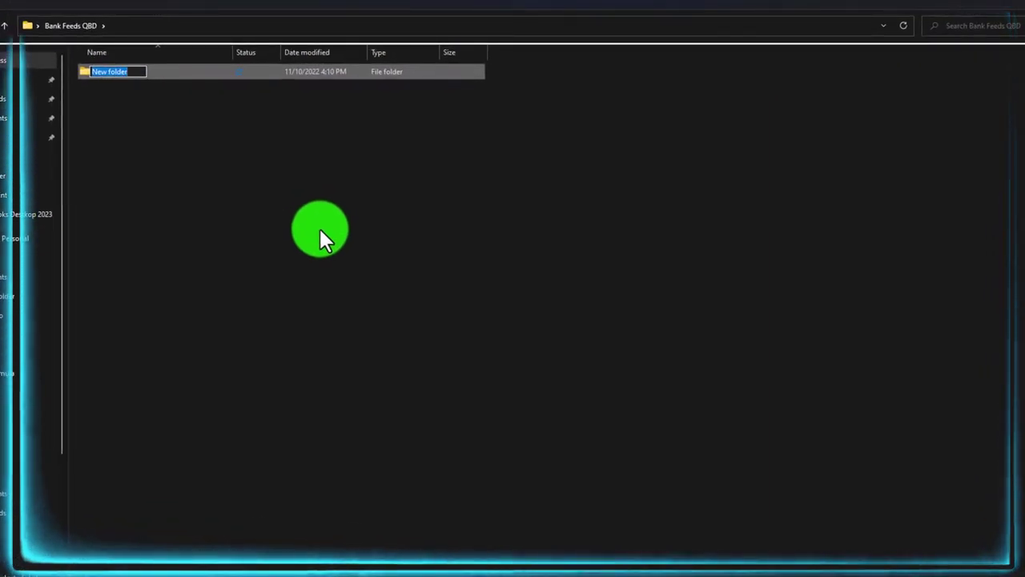
type("Data")
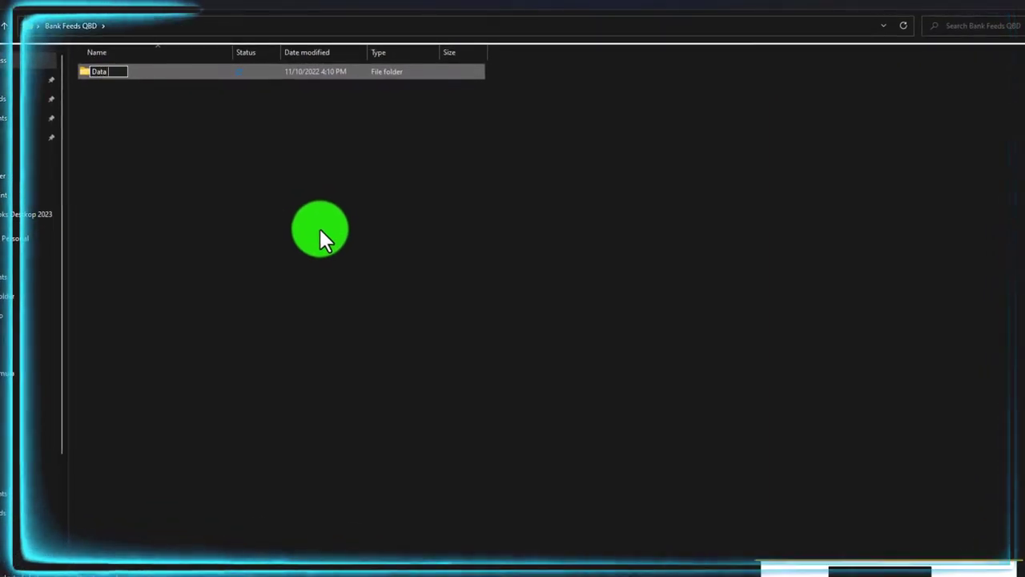
type(" File")
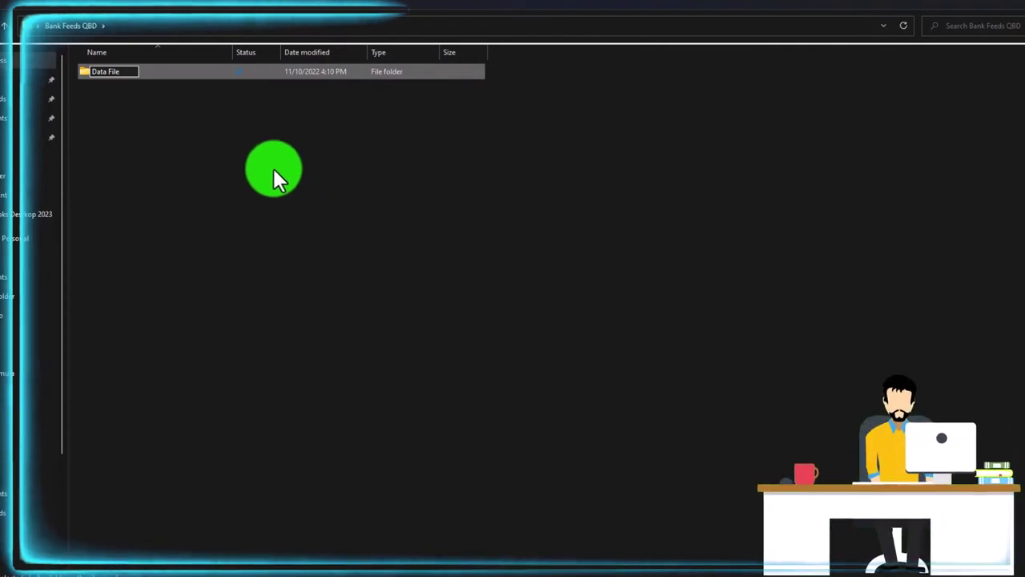
key("Return")
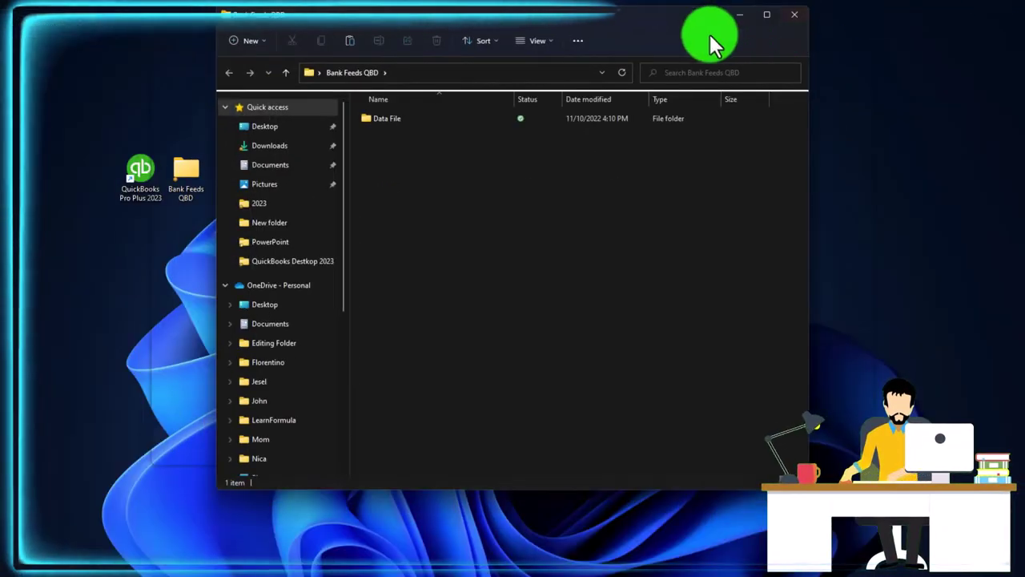
Display the folder contents as extra large icons
left_click_drag(618, 24, 716, 24)
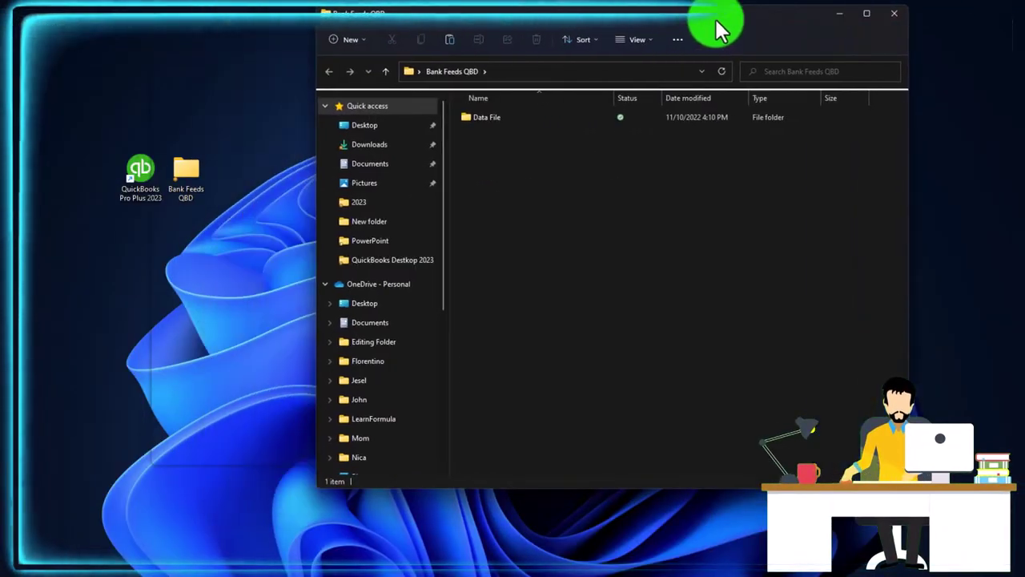
left_click(626, 37)
left_click(626, 64)
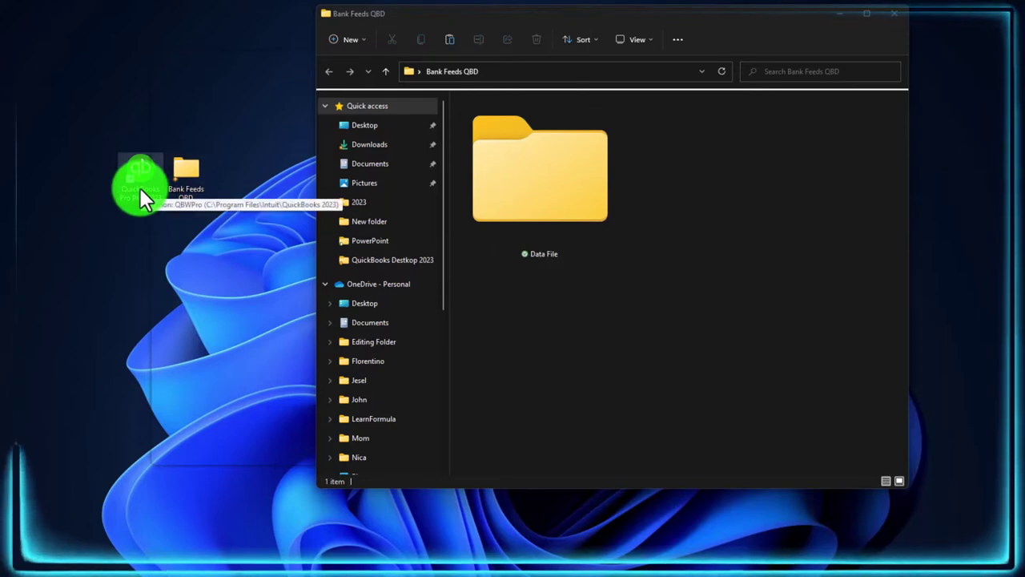
Launch QuickBooks with the Get Great Guitars company and open the File menu
double_click(165, 190)
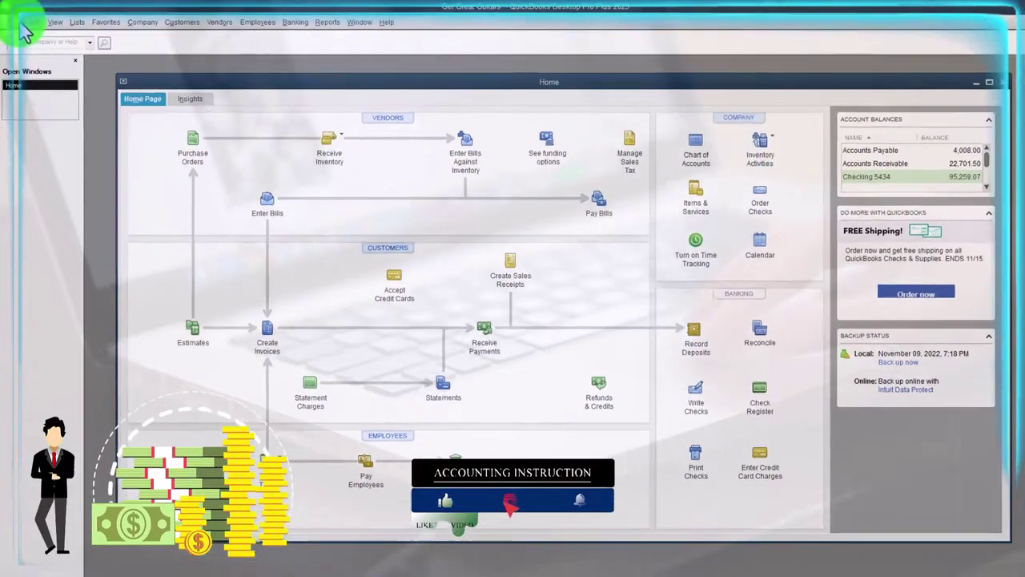
left_click(15, 20)
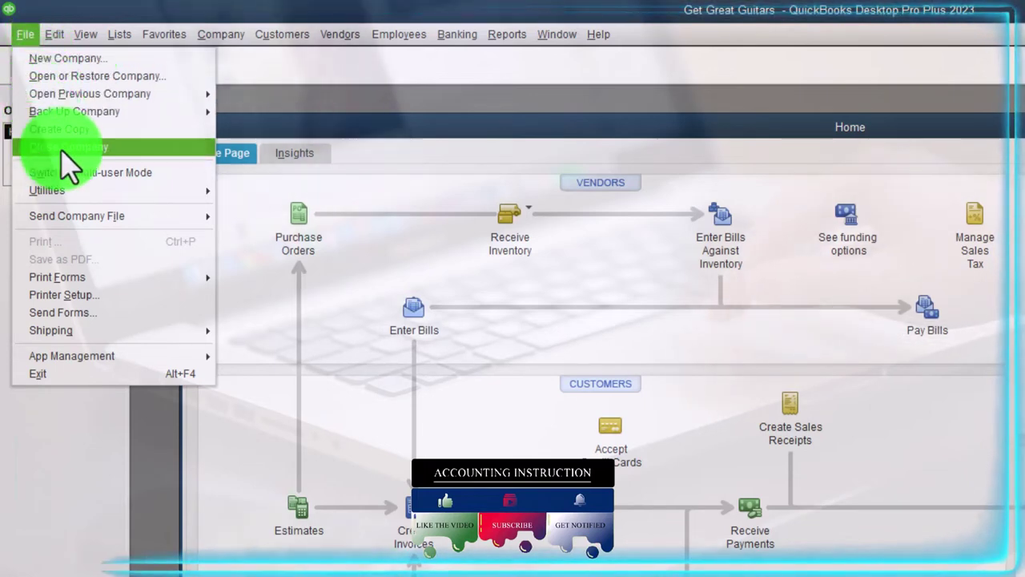
Close the Get Great Guitars company from the File menu
left_click(106, 150)
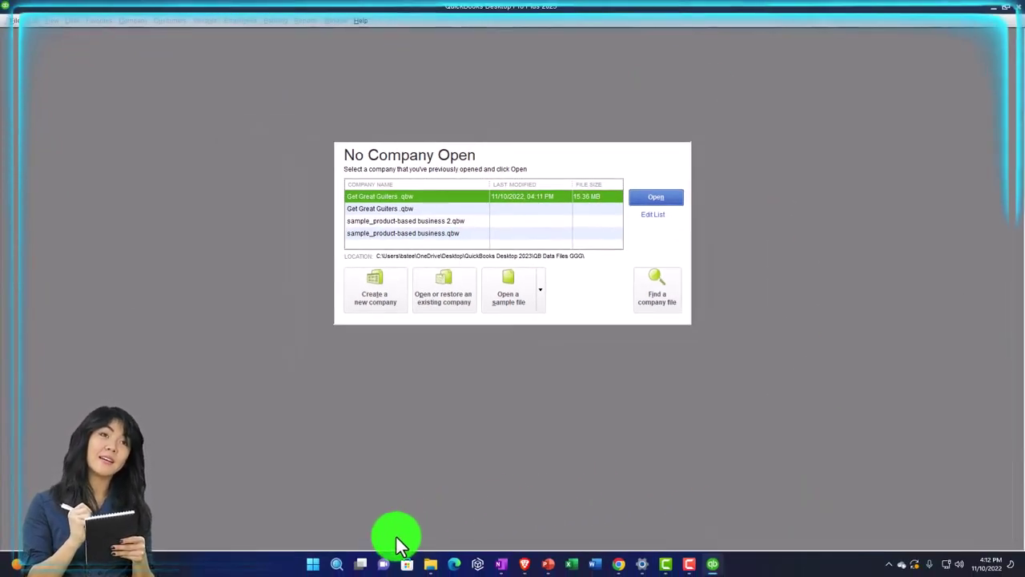
mouse_move(340, 566)
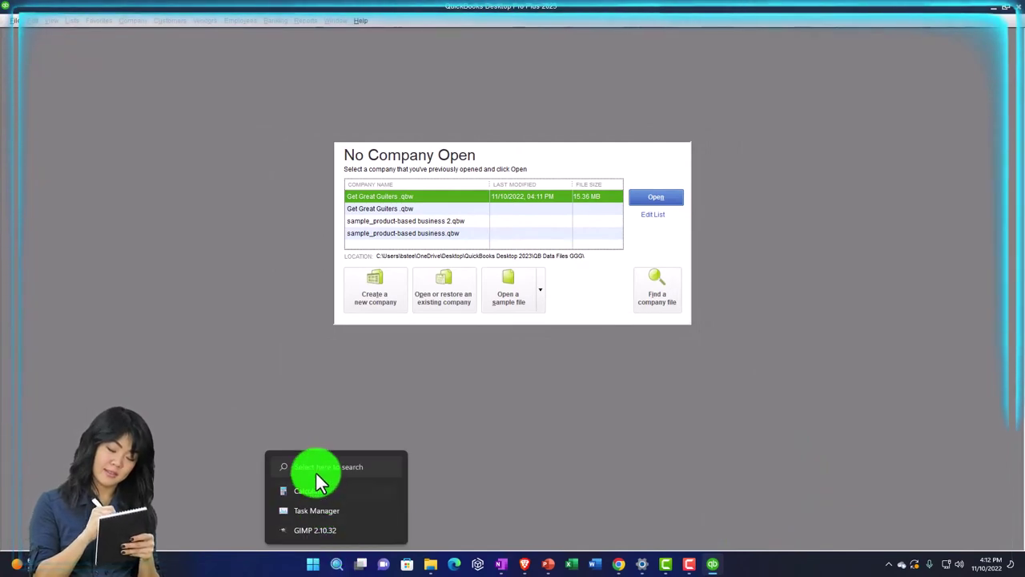
Set the Windows display Scale to 100% (Recommended), then close Settings
left_click(641, 564)
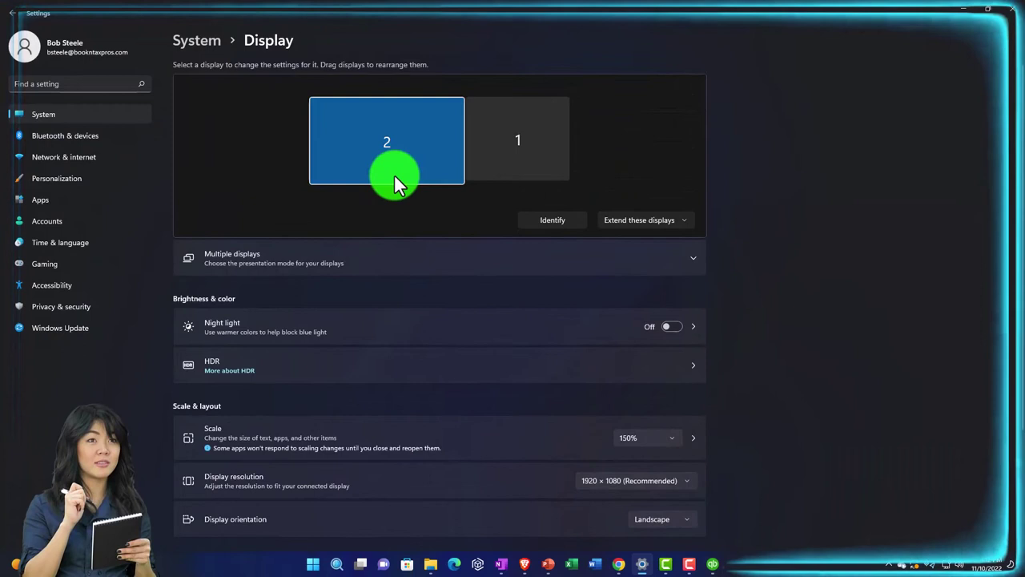
scroll(394, 173, "down", 3)
left_click(673, 288)
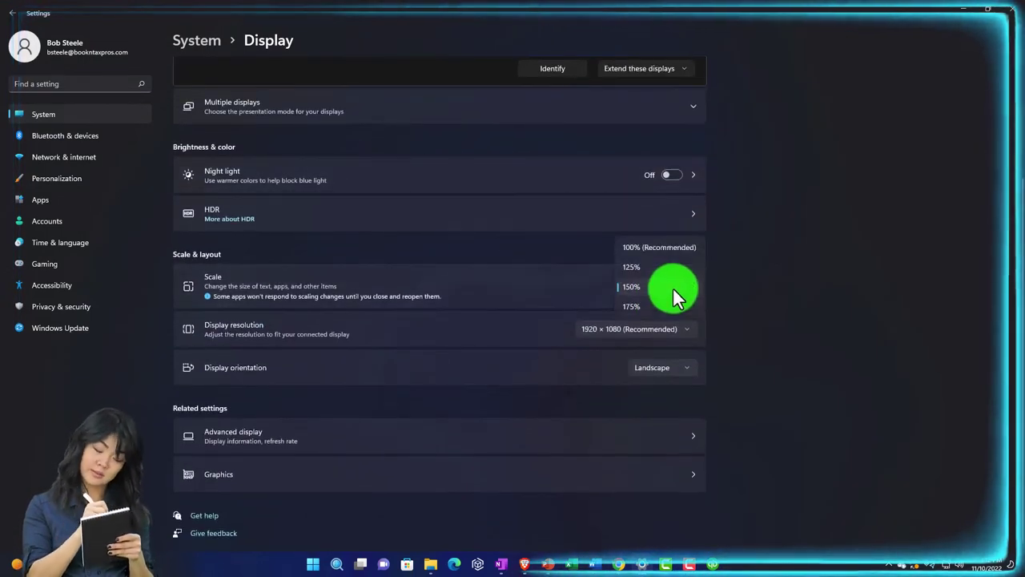
left_click(642, 289)
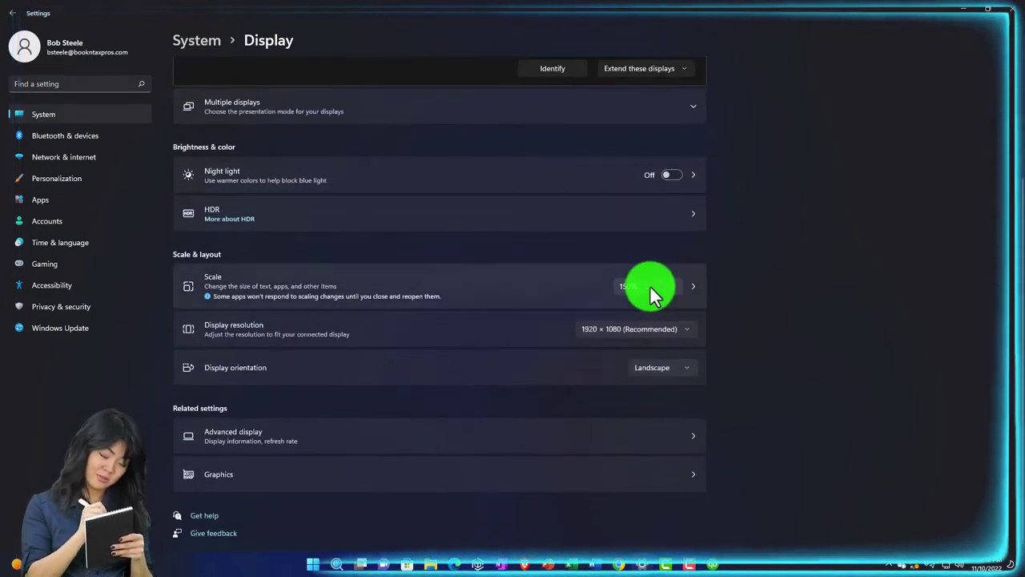
left_click(653, 288)
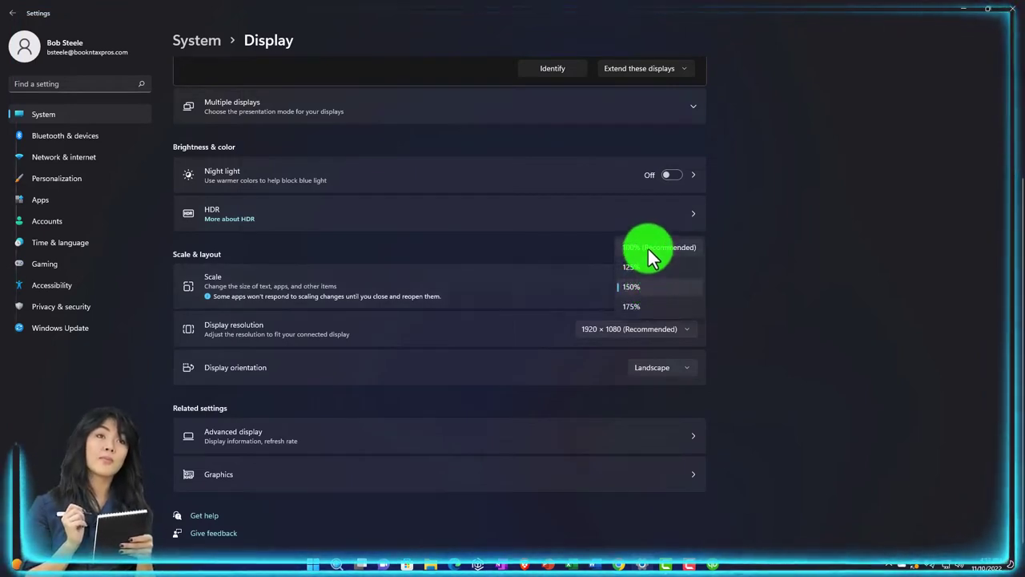
left_click(651, 255)
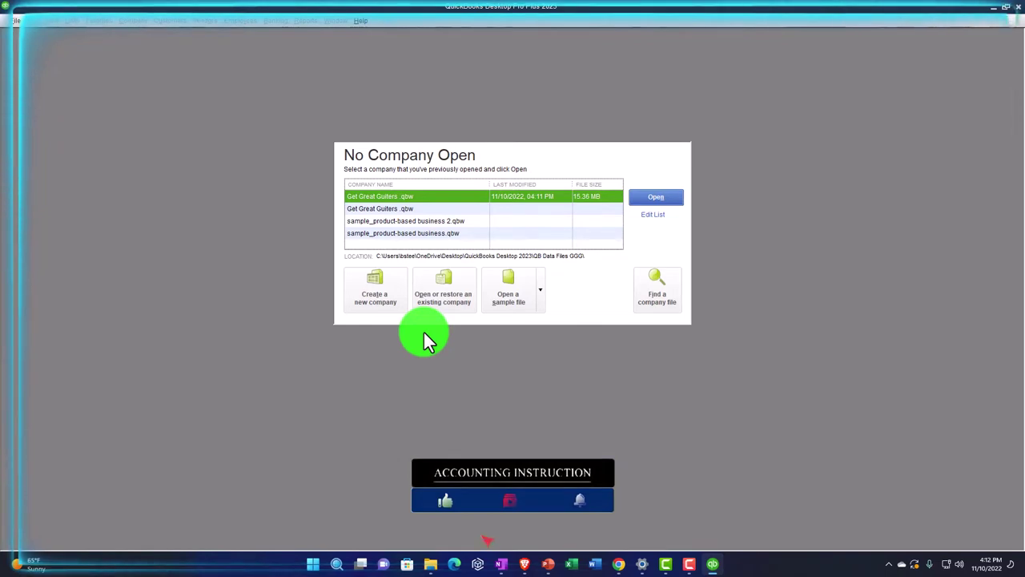
left_click(642, 564)
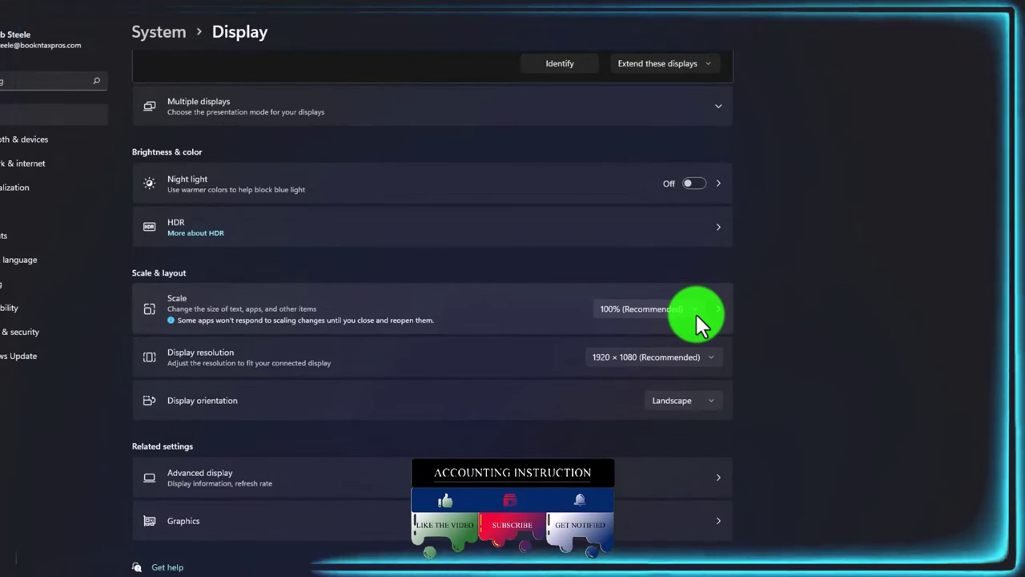
left_click(962, 13)
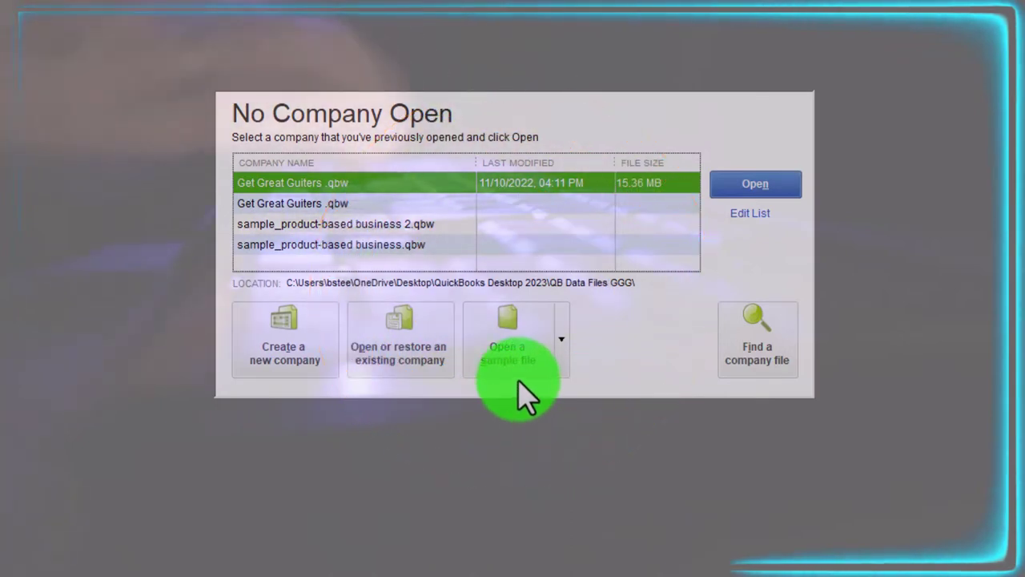
Show the product-based and service-based sample company files list
left_click(561, 340)
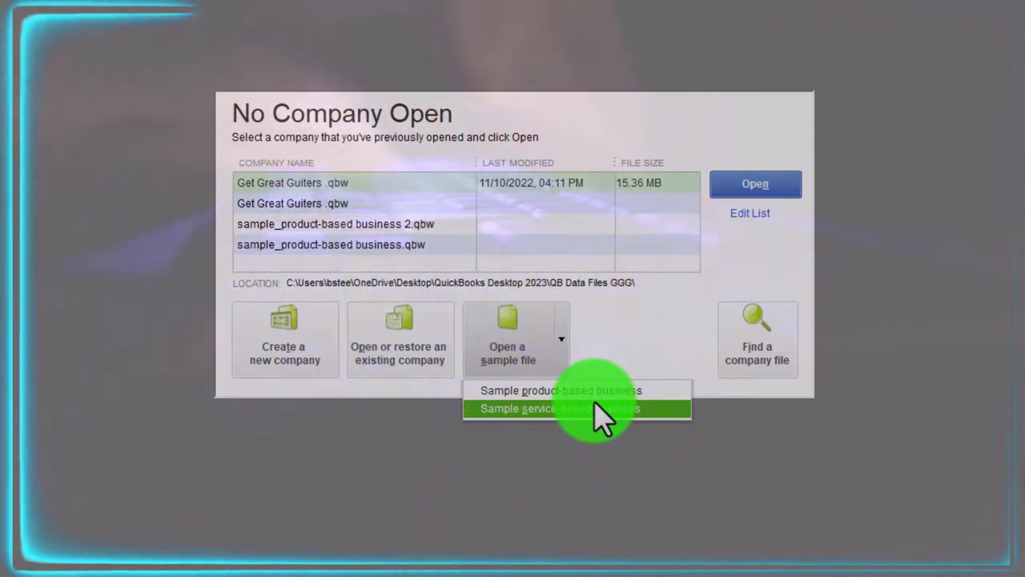
Close the sample company files list
left_click(595, 405)
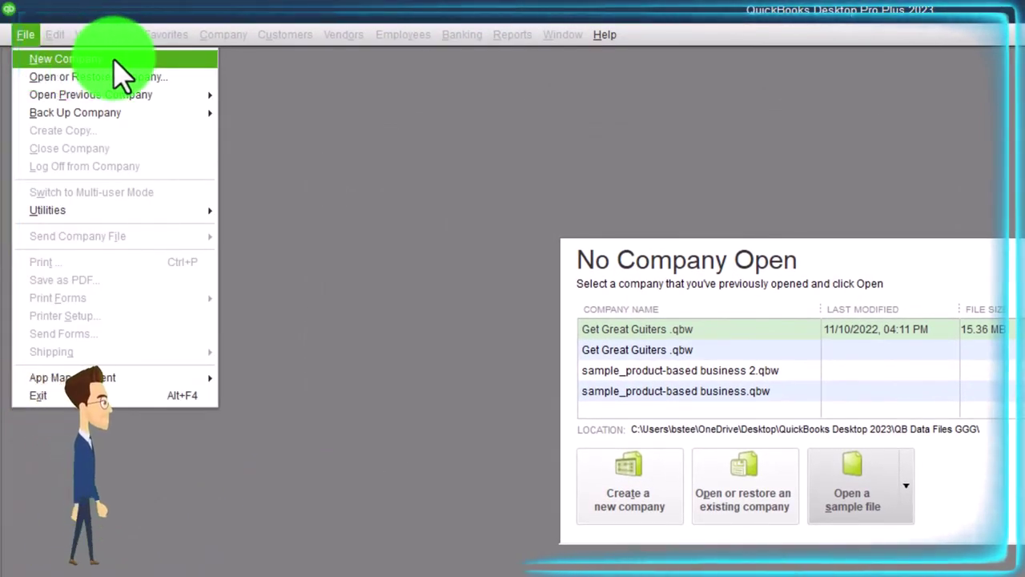
Choose File > New Company to open the setup screen
left_click(115, 61)
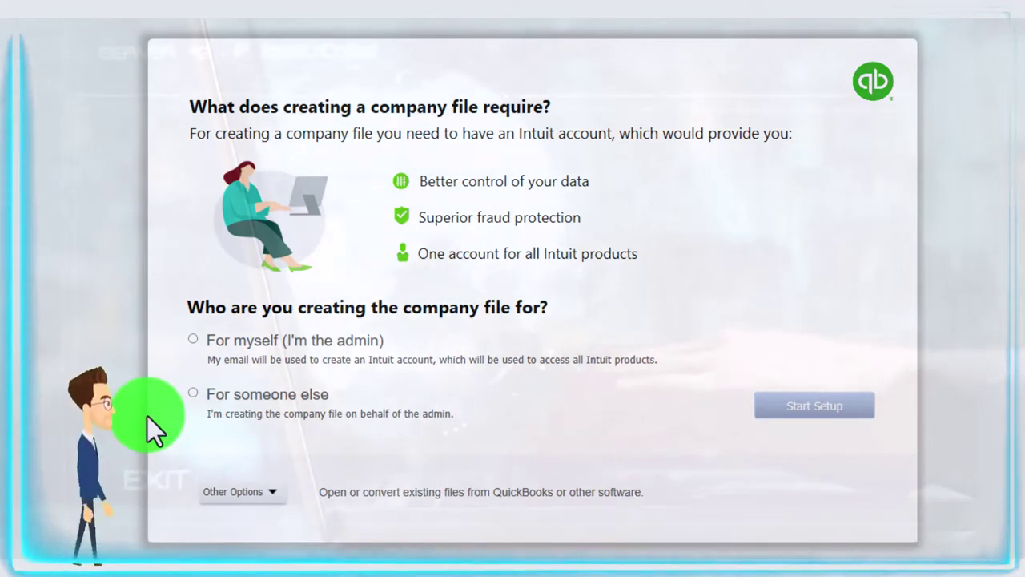
Select 'For someone else' as who the company file is for, reviewing Other Options
left_click(193, 393)
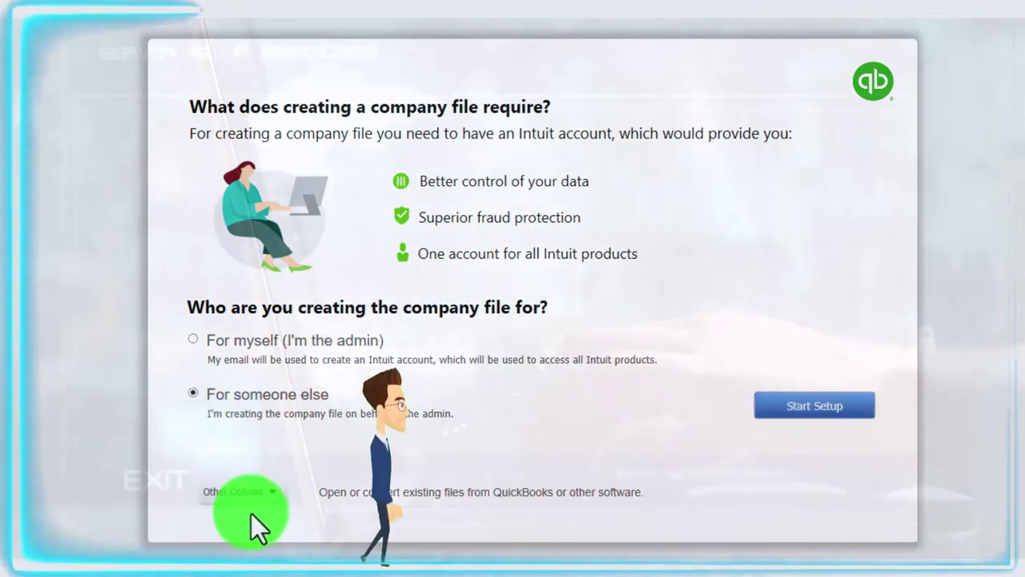
left_click(273, 491)
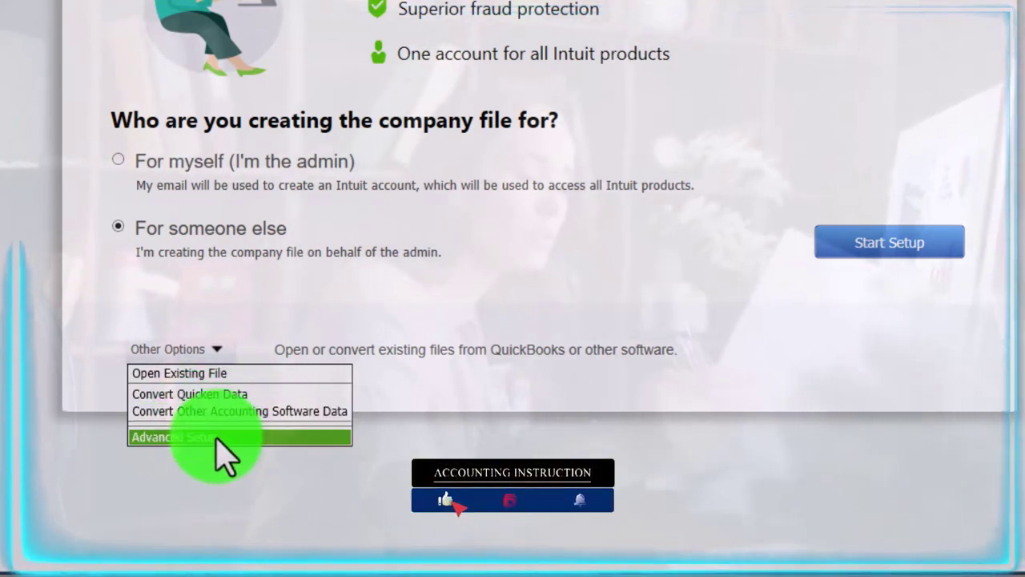
left_click(699, 353)
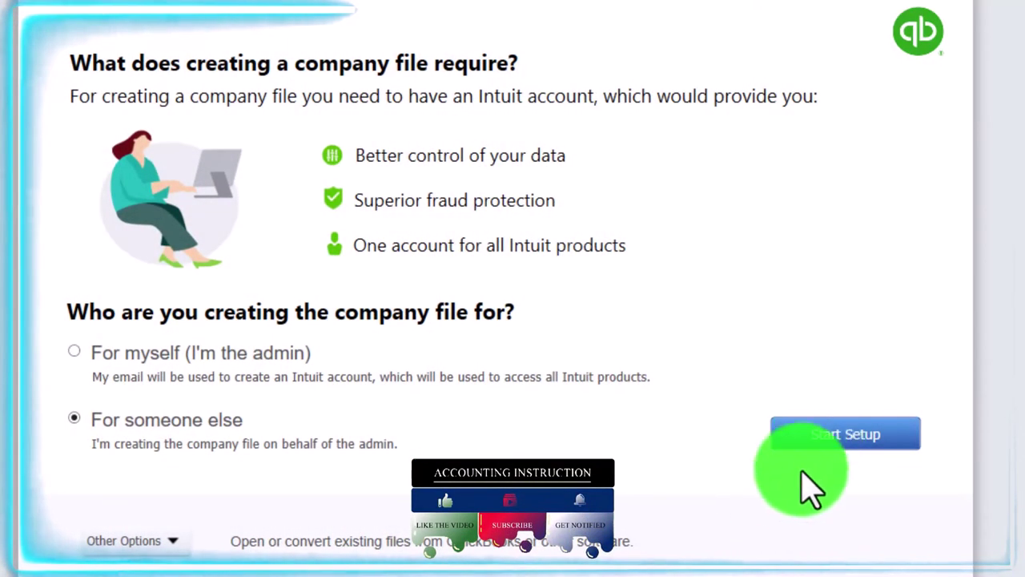
Start setup and enter 'Bank Feed Practice File' as the Business Name
left_click(817, 449)
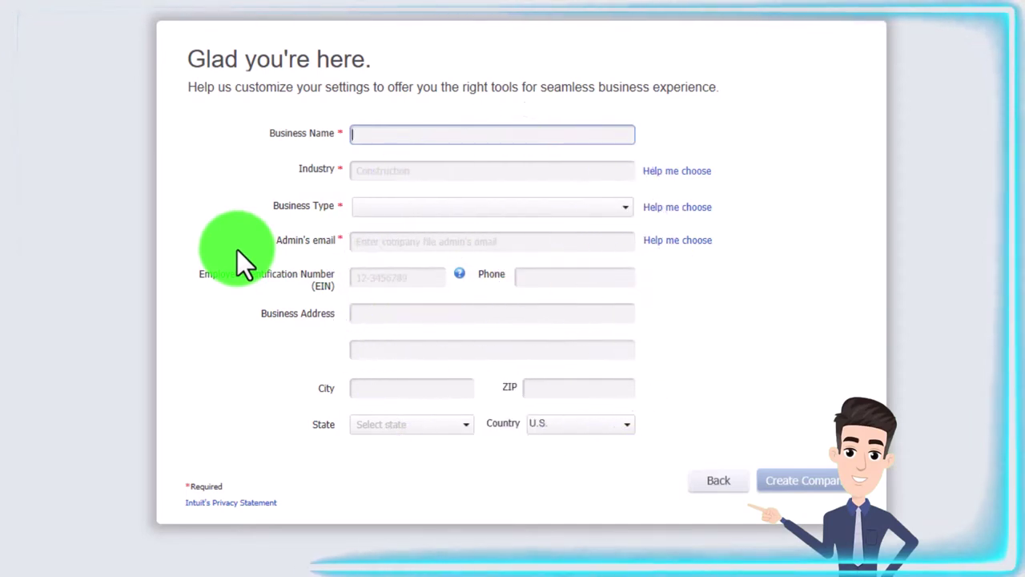
type("Band")
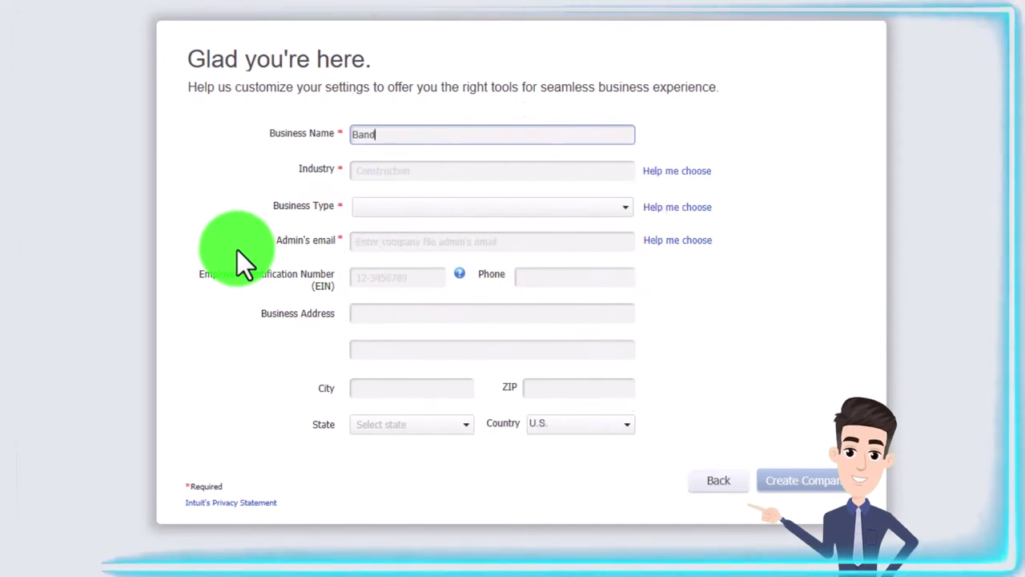
type("k F")
key("BackSpace")
key("BackSpace")
key("BackSpace")
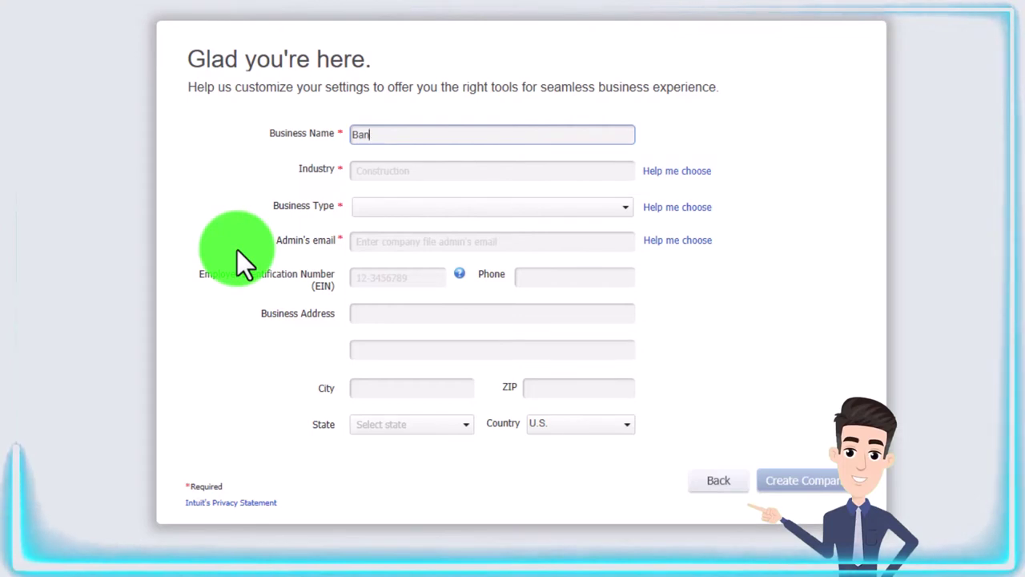
type("k Feed Practice File")
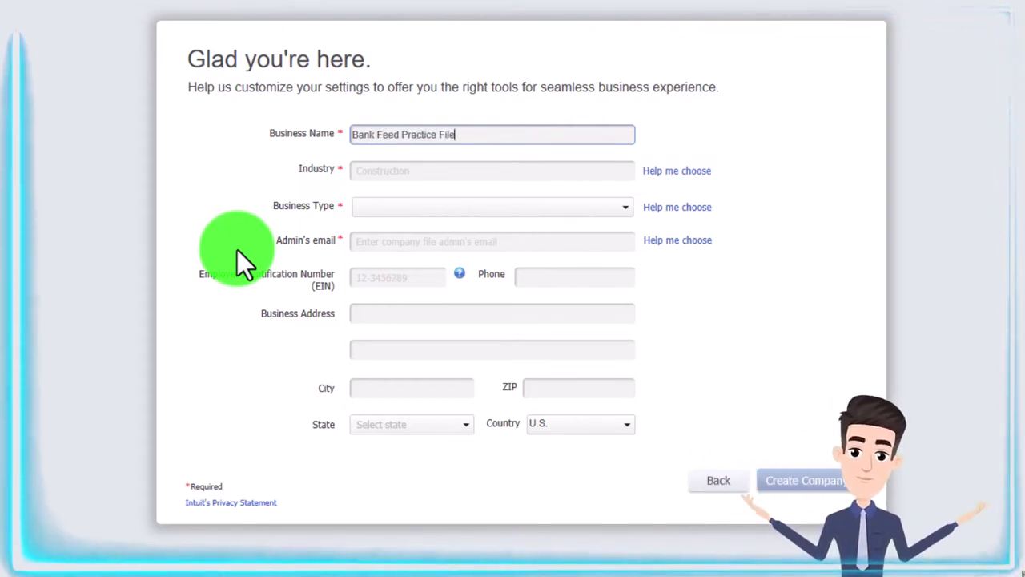
key("Tab")
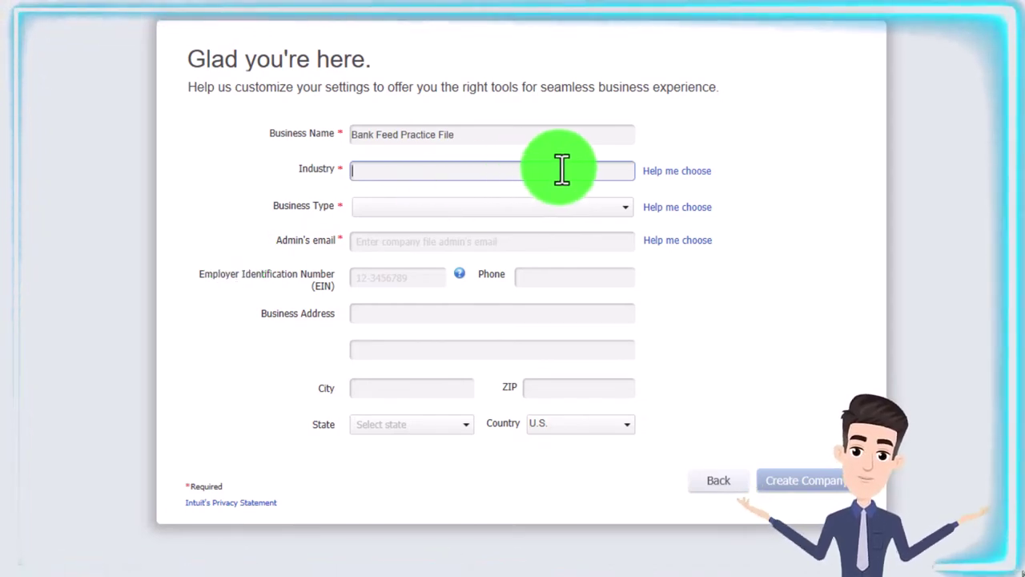
Open the industry chooser and preview Agriculture, Church or Religious Organization, Construction Trades and Information Technology accounts
left_click(675, 172)
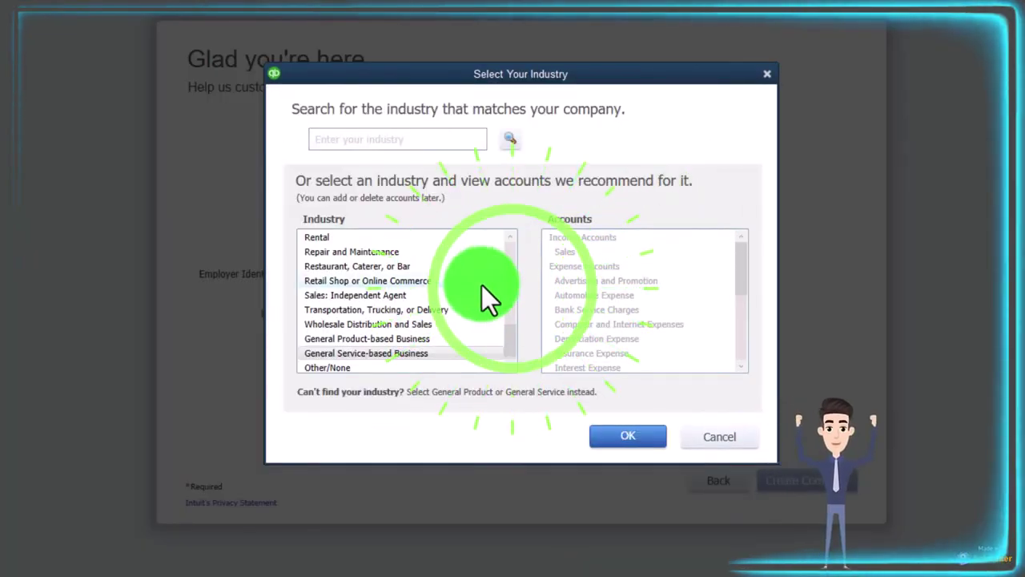
scroll(407, 304, "up", 10)
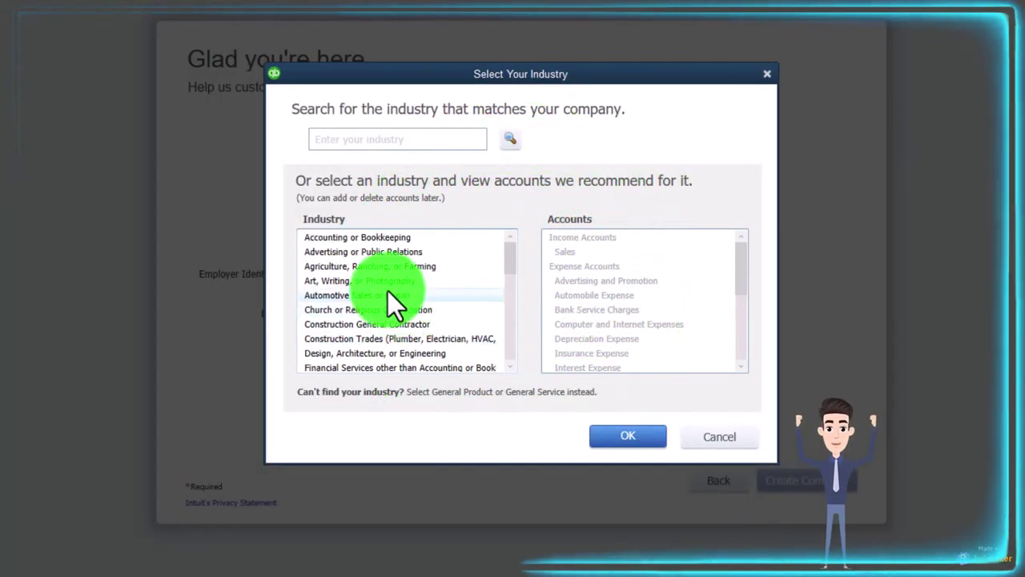
left_click(367, 242)
left_click(368, 267)
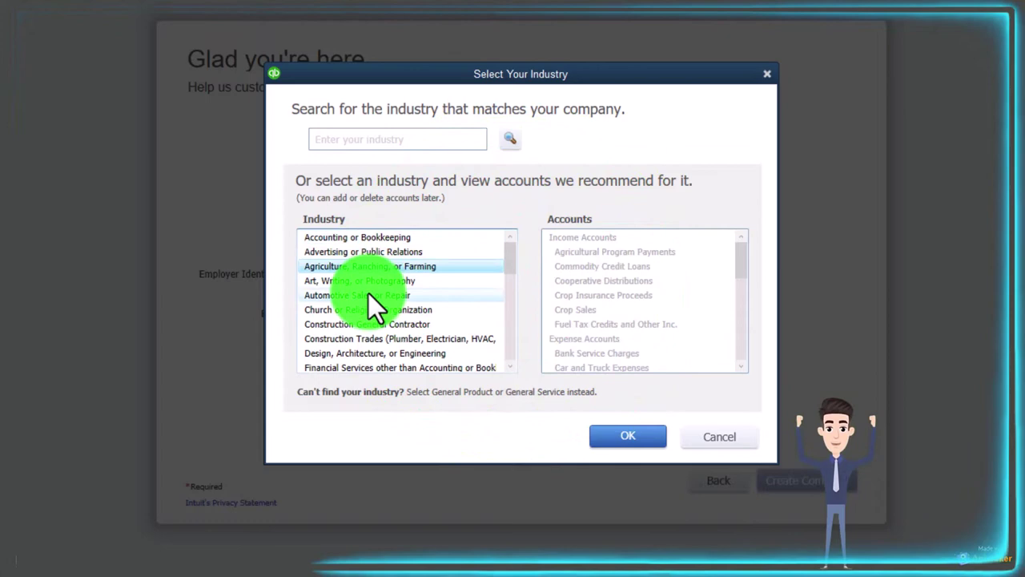
left_click(371, 304)
left_click(370, 336)
scroll(370, 335, "down", 2)
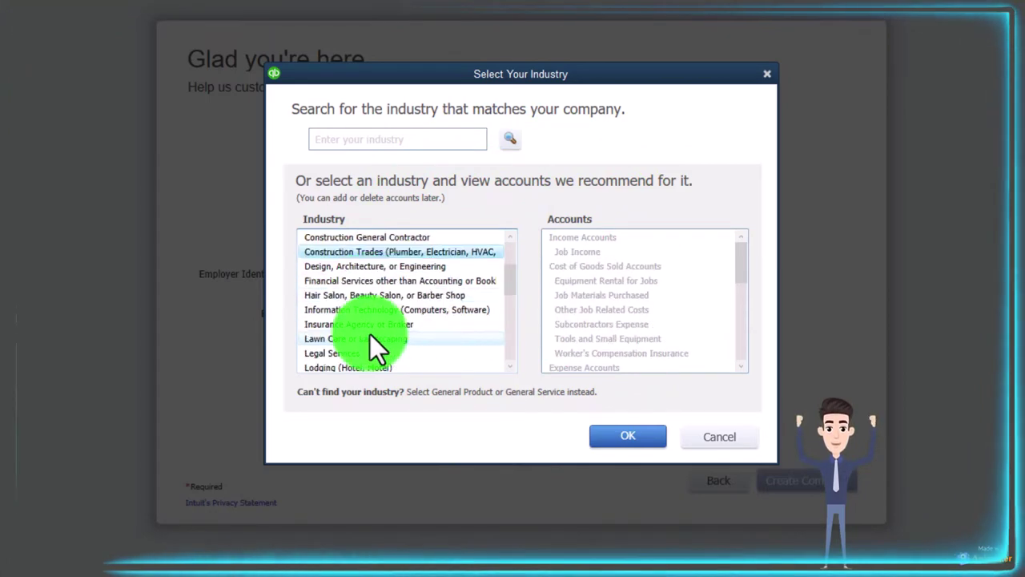
left_click(368, 312)
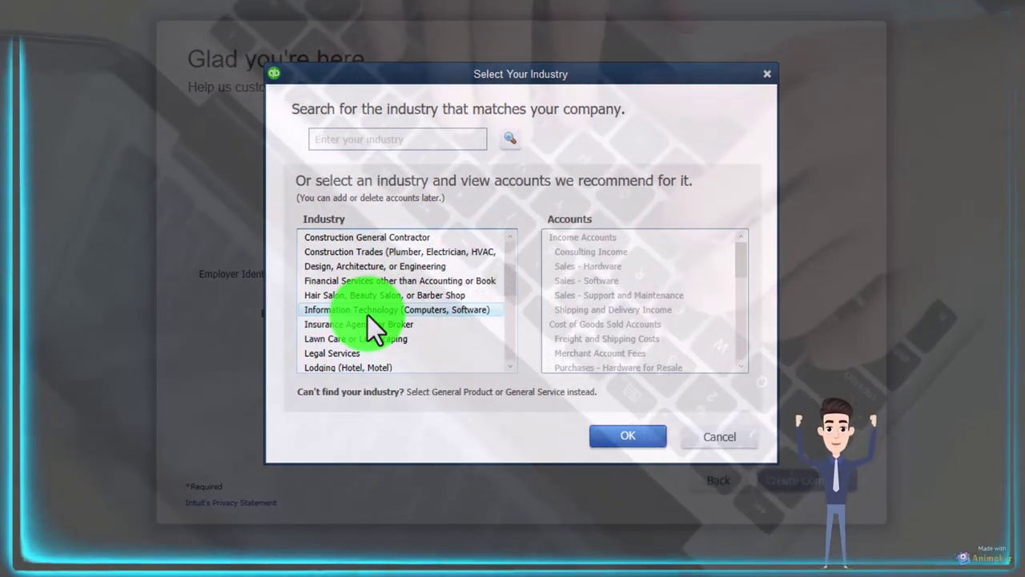
Scroll the recommended accounts list and preview the Lawn Care or Landscaping accounts
left_click(601, 255)
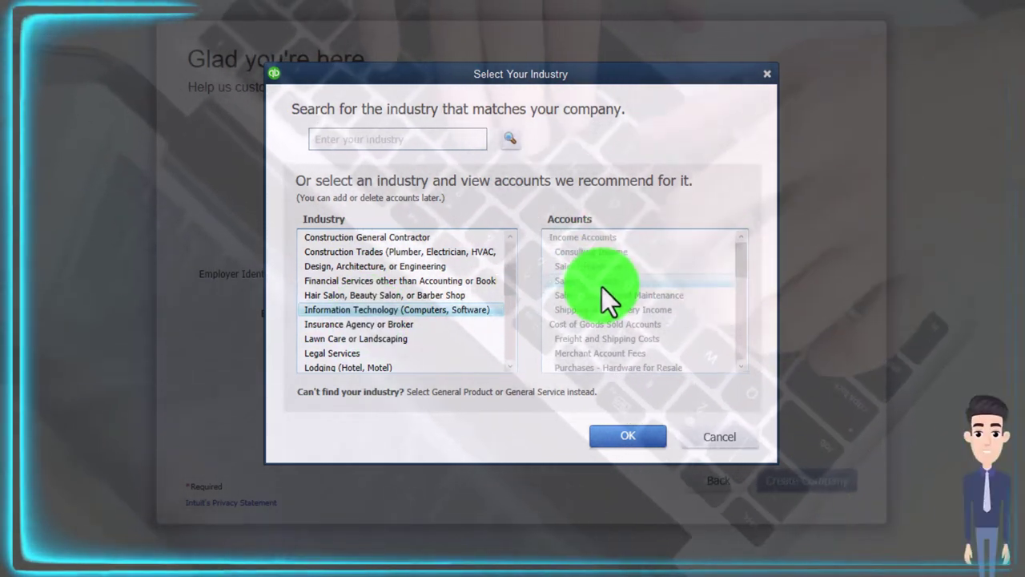
scroll(602, 287, "down", 3)
scroll(602, 287, "down", 4)
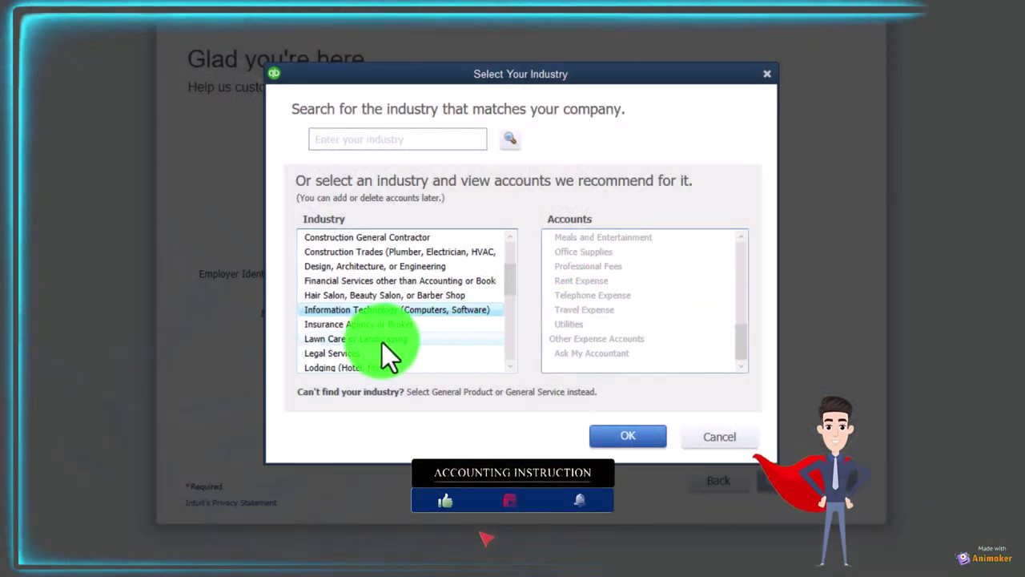
left_click(382, 343)
scroll(611, 316, "up", 5)
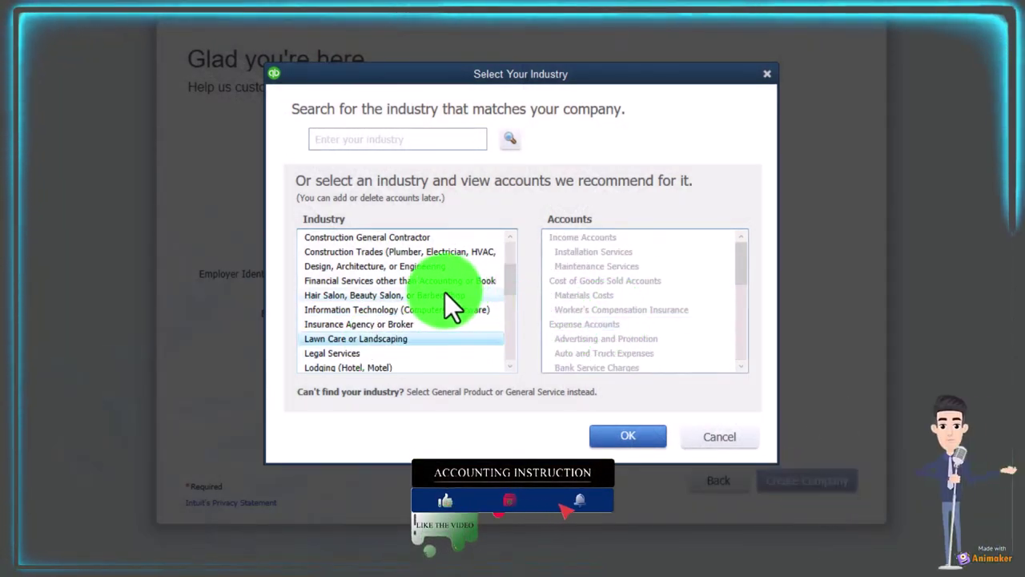
scroll(439, 294, "down", 2)
scroll(439, 294, "down", 4)
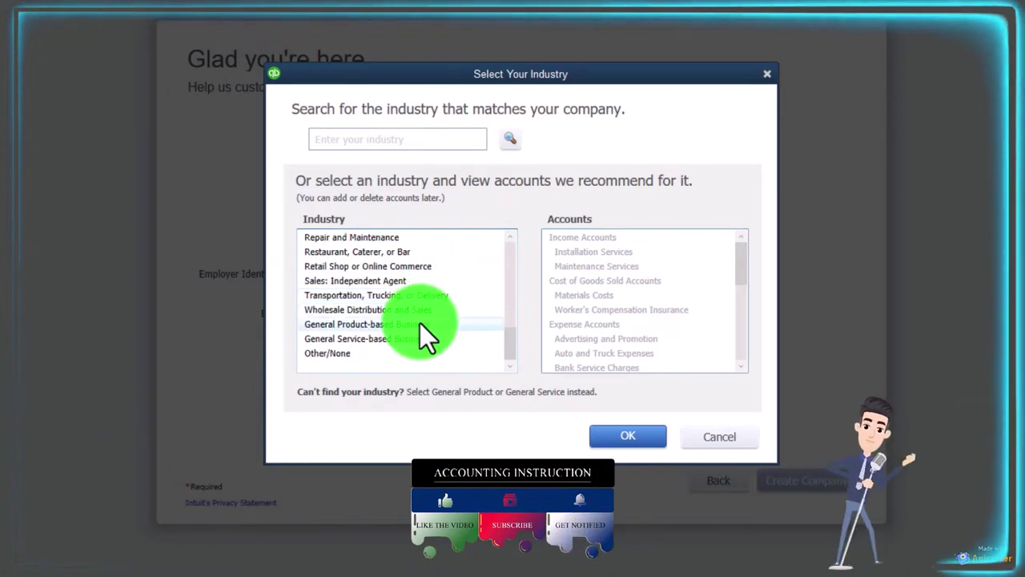
Pick General Product-based Business and review its accounts, from Sales and Freight and Shipping Costs down to Ask My Accountant
left_click(392, 328)
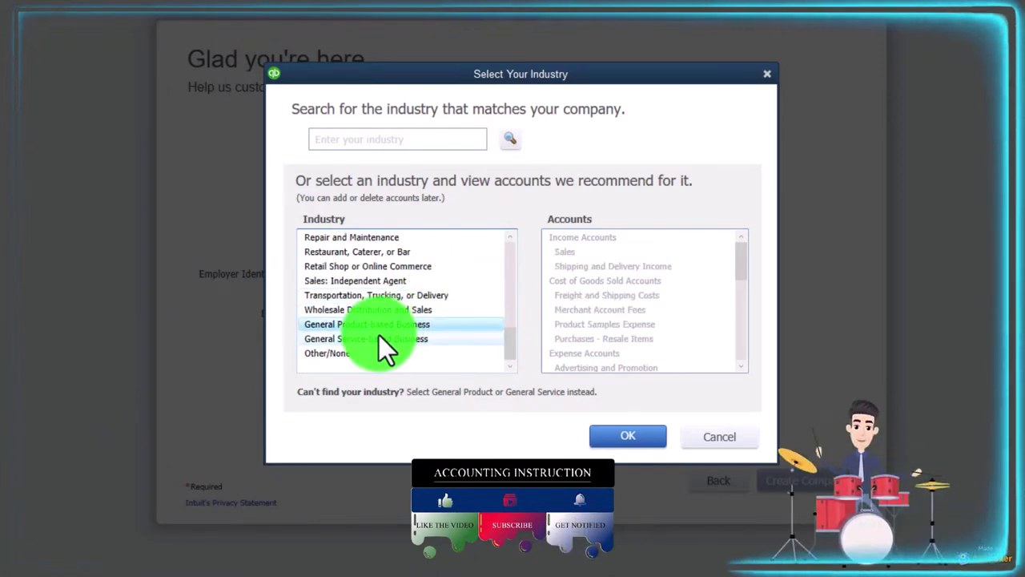
left_click(515, 312)
left_click(560, 295)
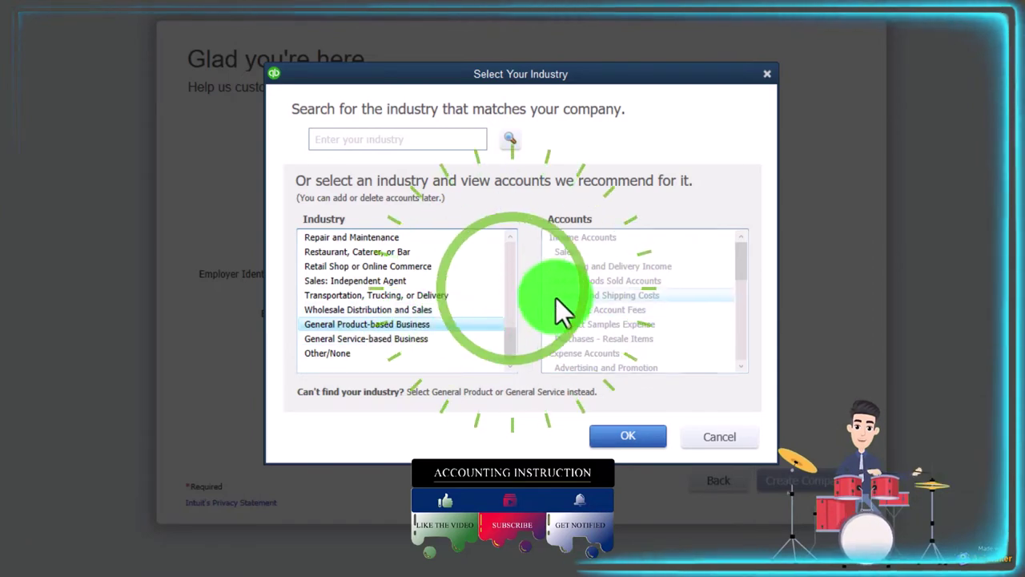
left_click(574, 255)
left_click(575, 261)
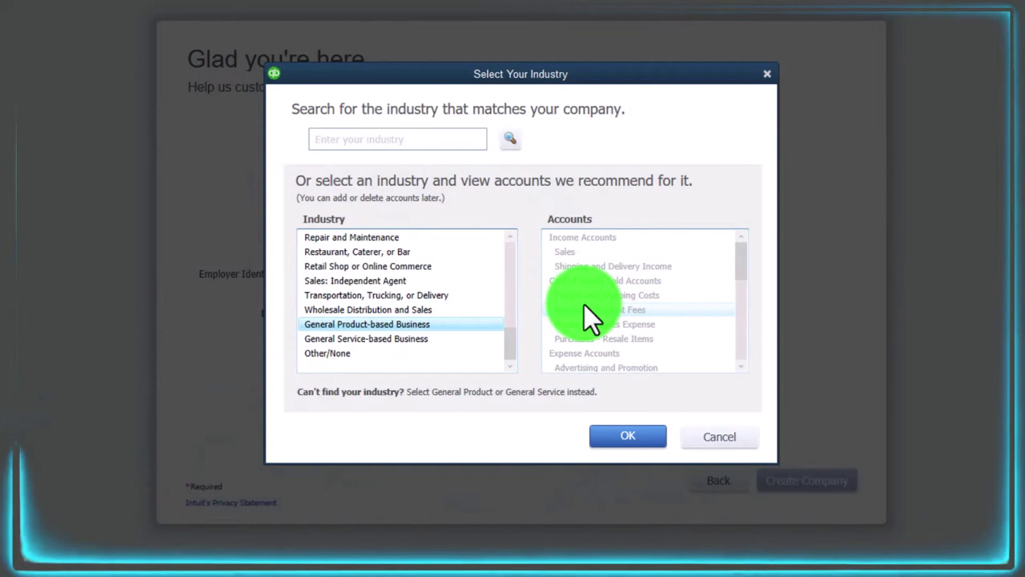
scroll(584, 304, "down", 3)
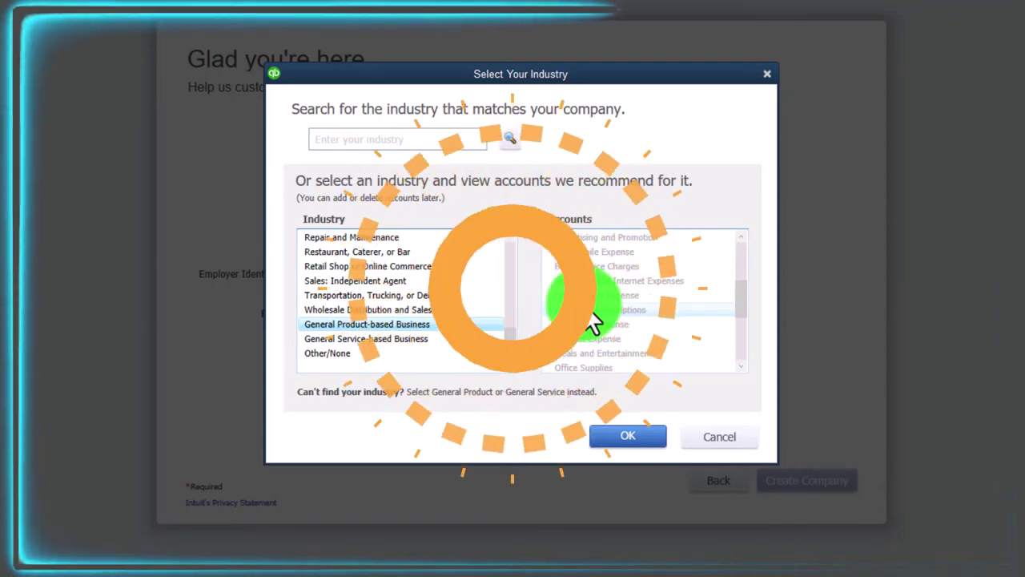
scroll(584, 305, "down", 2)
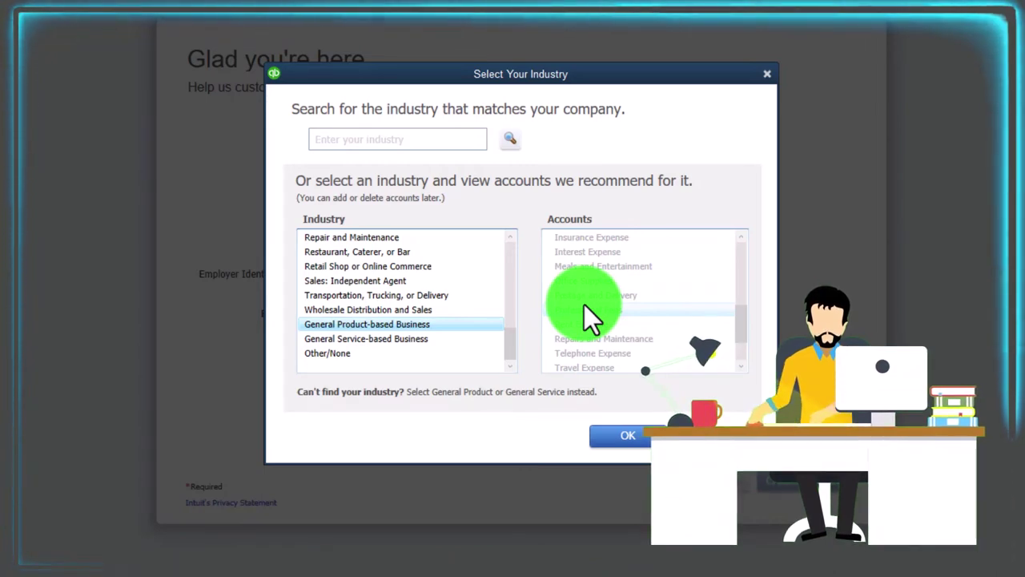
scroll(584, 304, "down", 1)
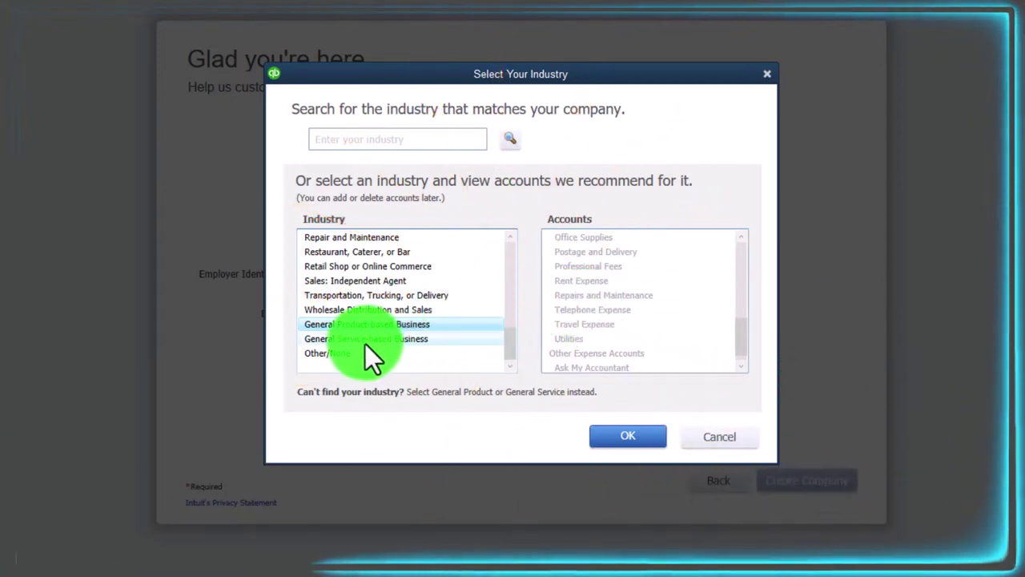
Choose Other/None in the industry list and confirm it with OK
left_click(343, 352)
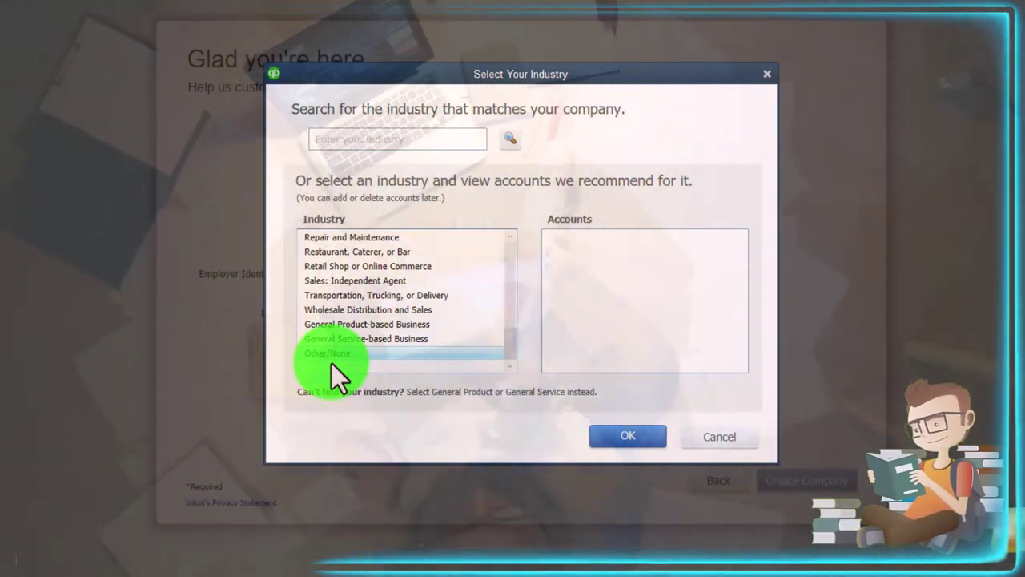
left_click(626, 437)
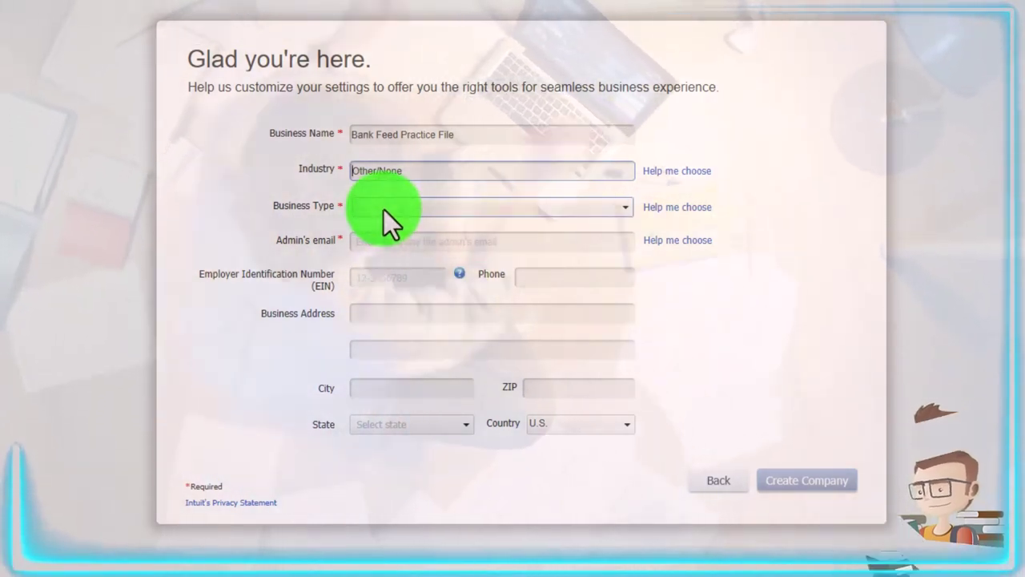
Open the Business Type list to choose Sole Proprietorship
left_click(384, 210)
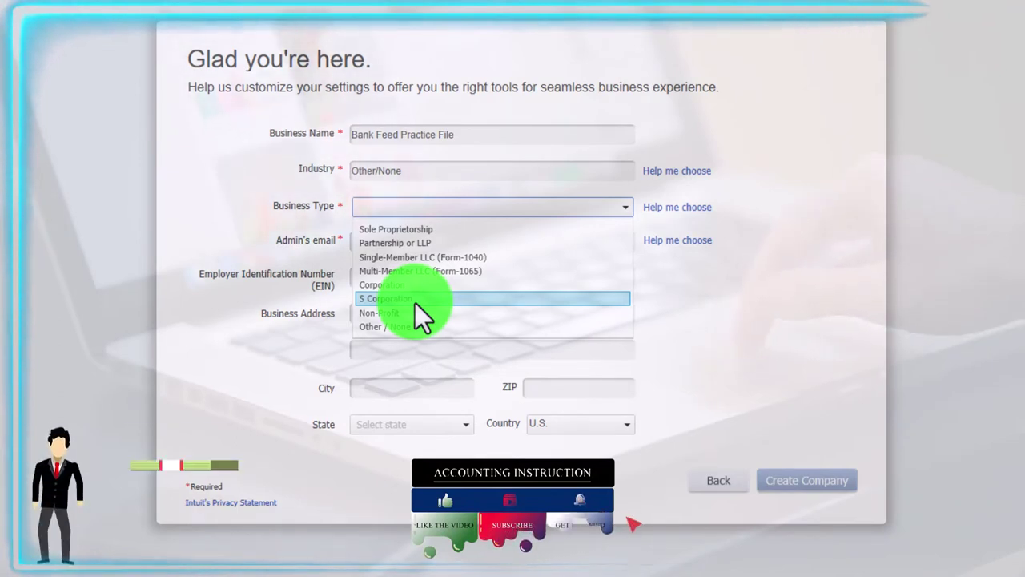
left_click(394, 229)
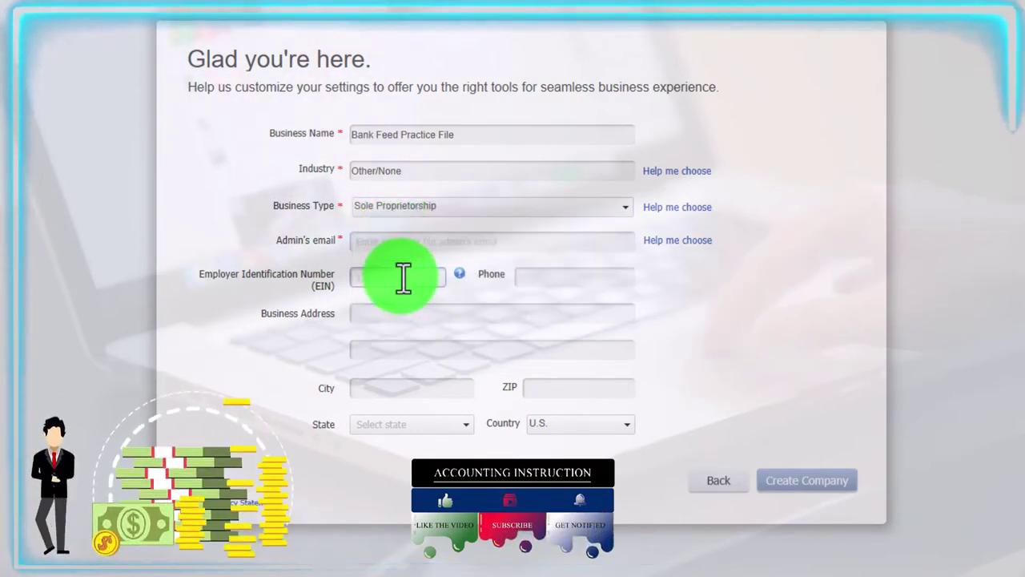
left_click(390, 239)
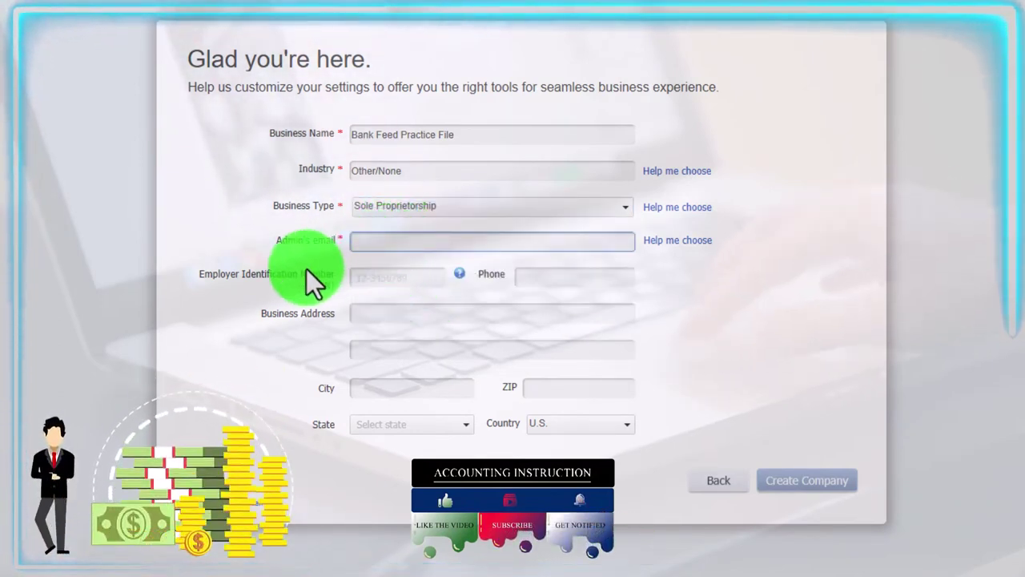
left_click(360, 277)
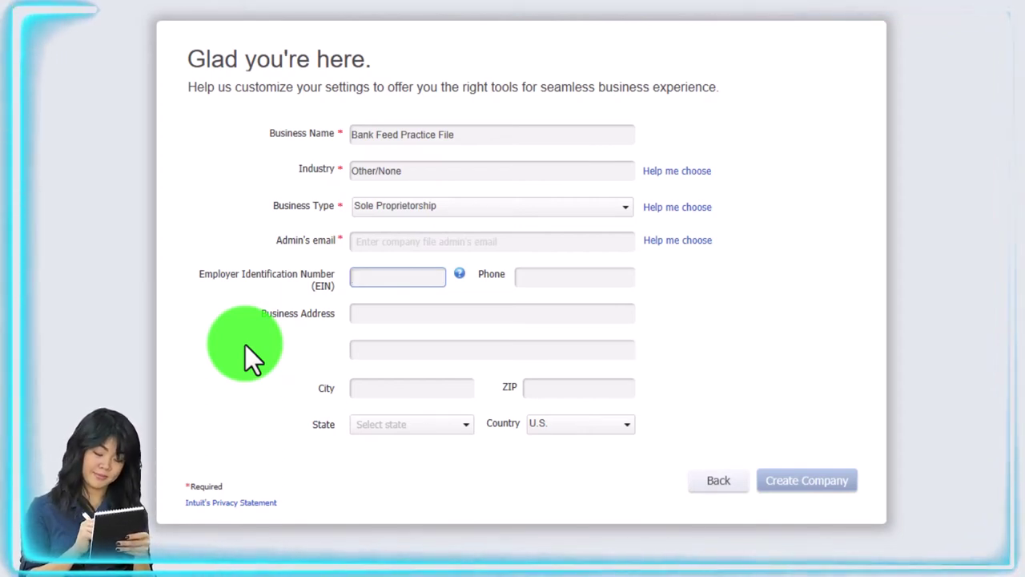
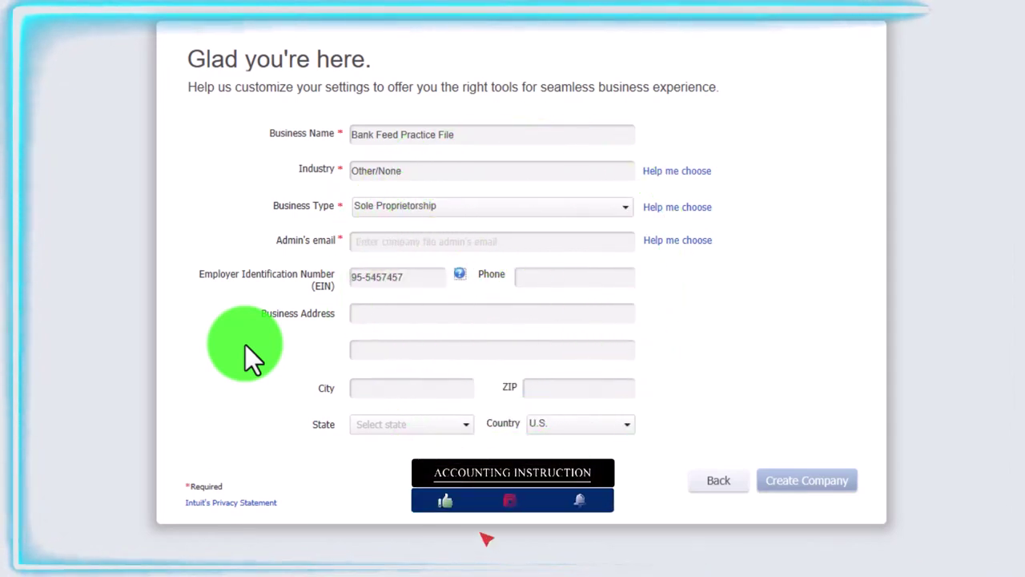
Enter the company's EIN and business phone number
key("Tab")
type("555-")
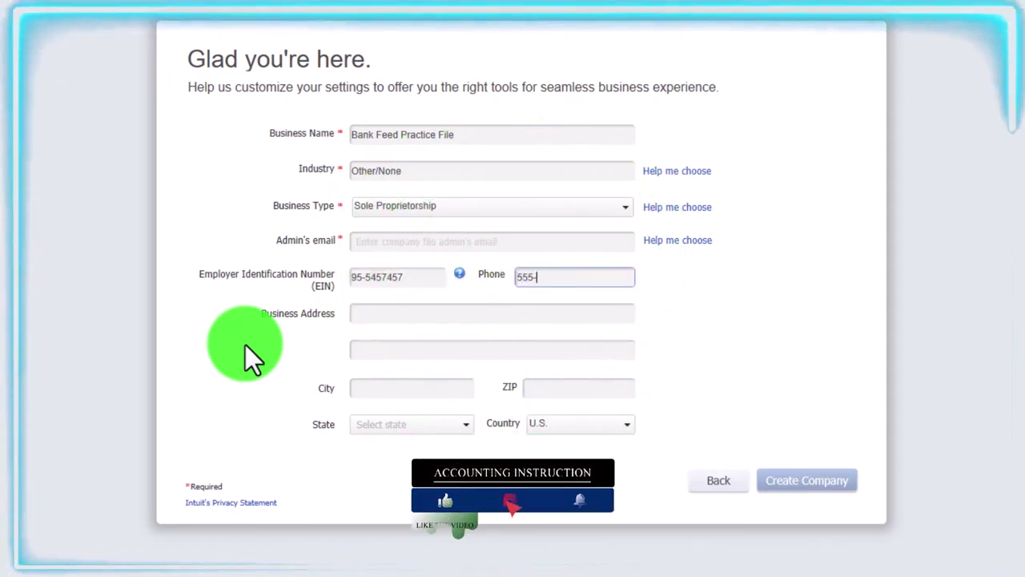
type("546-8743")
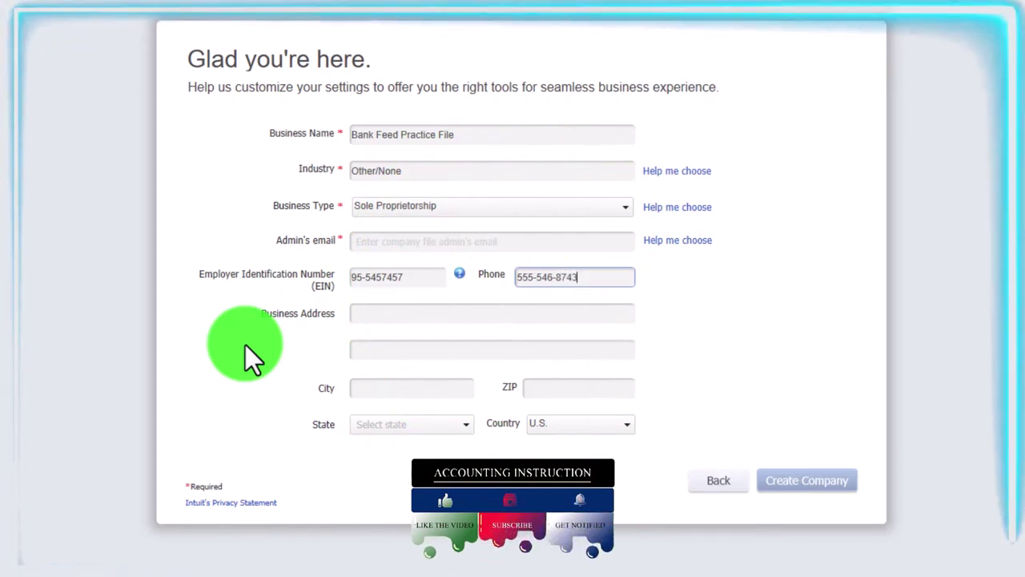
key("Tab")
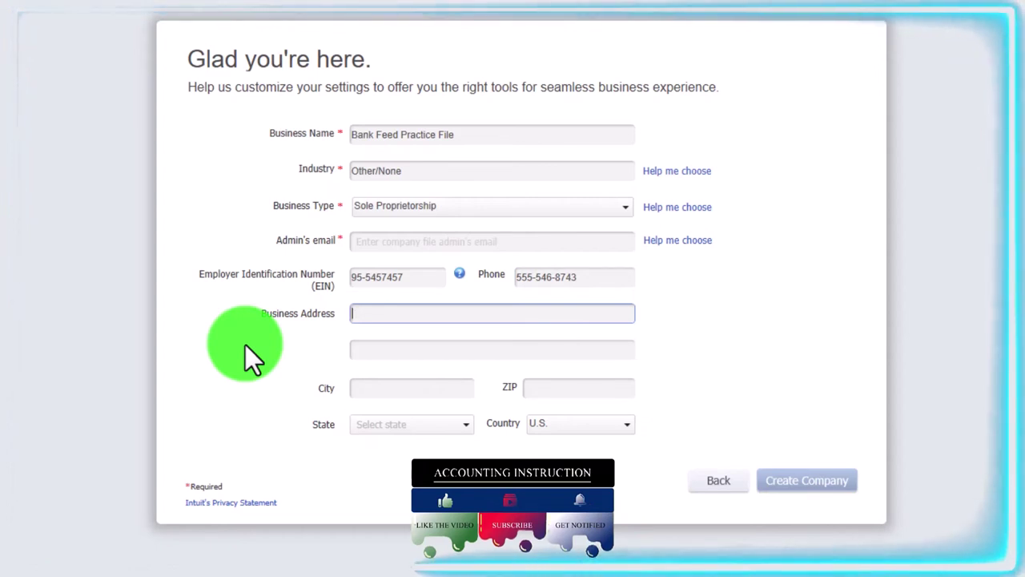
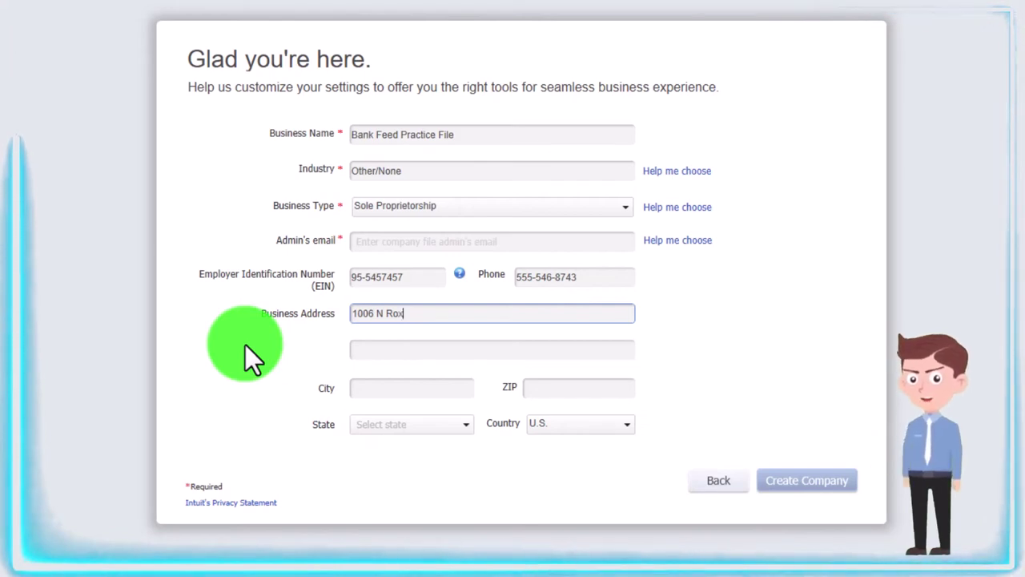
Fill in the business street address, city and ZIP code
key("Tab")
key("Tab")
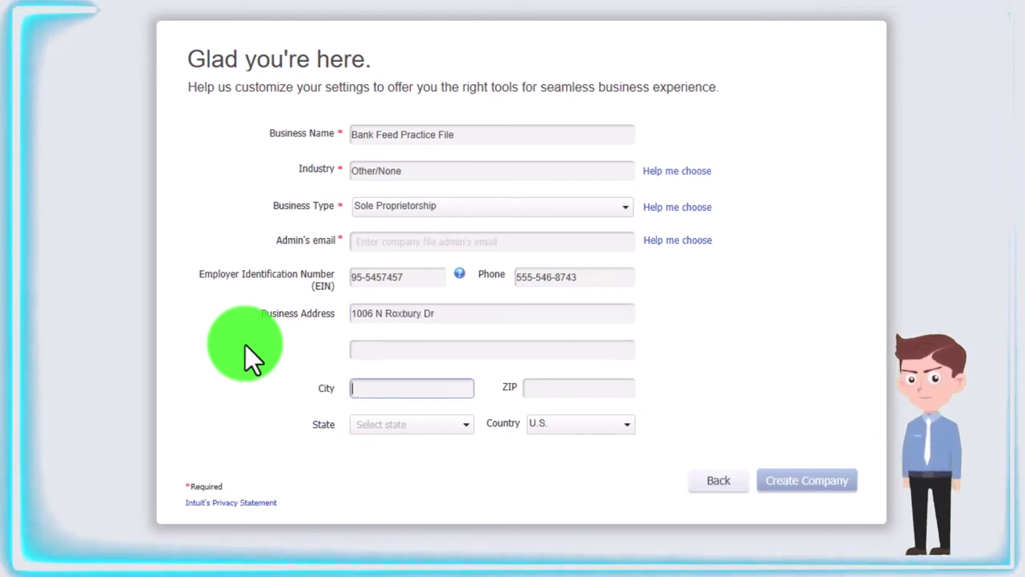
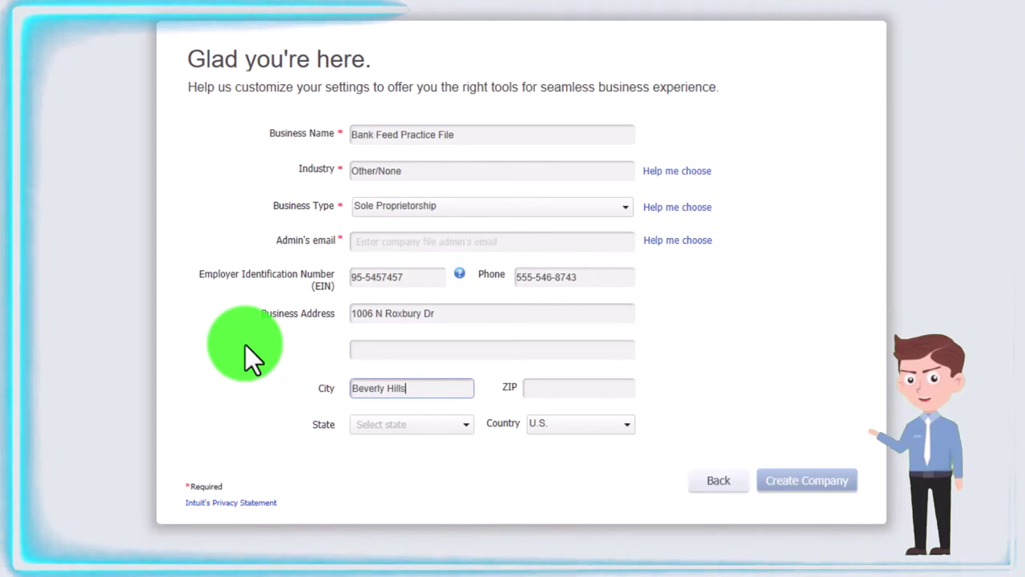
key("Tab")
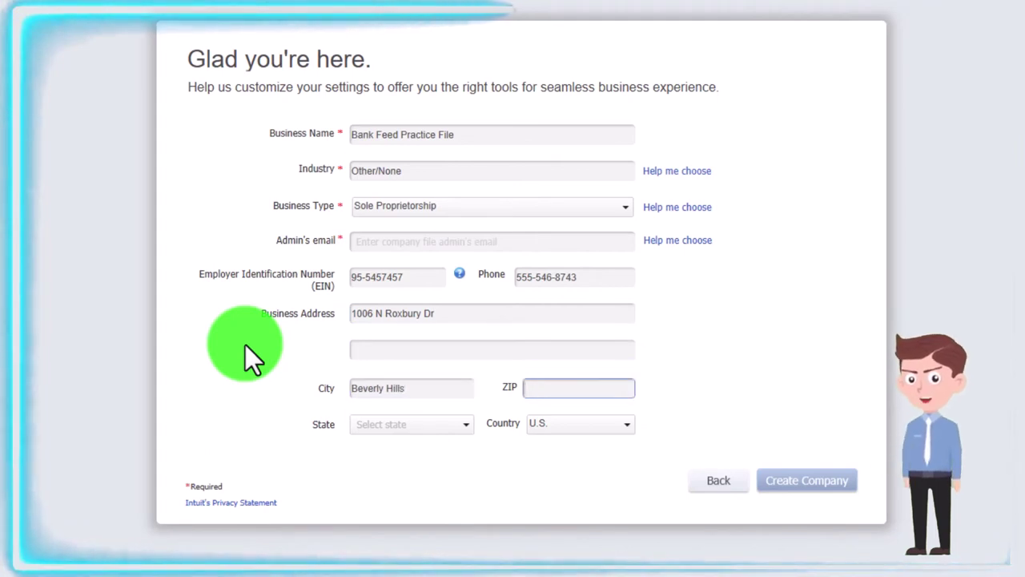
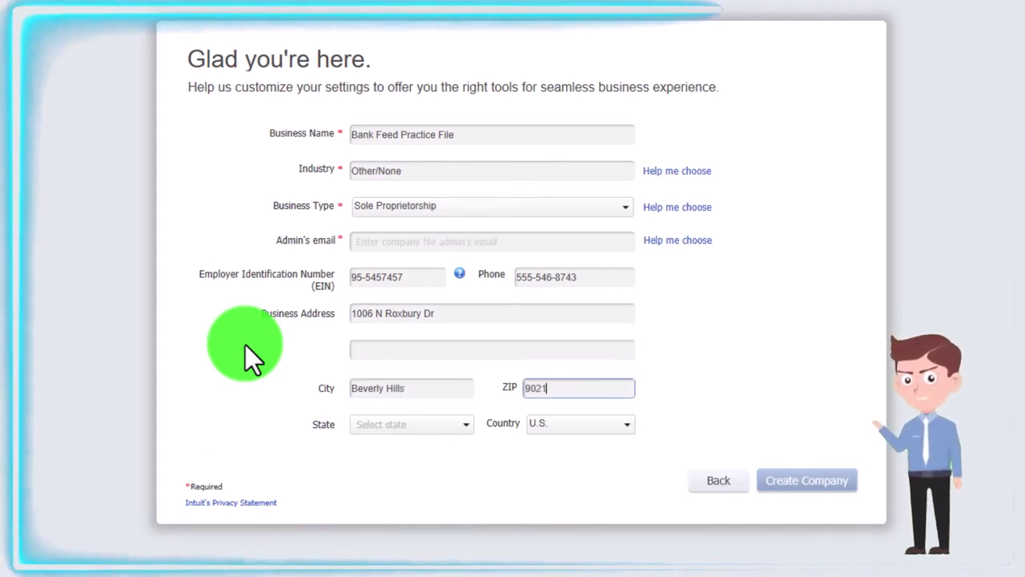
key("Tab")
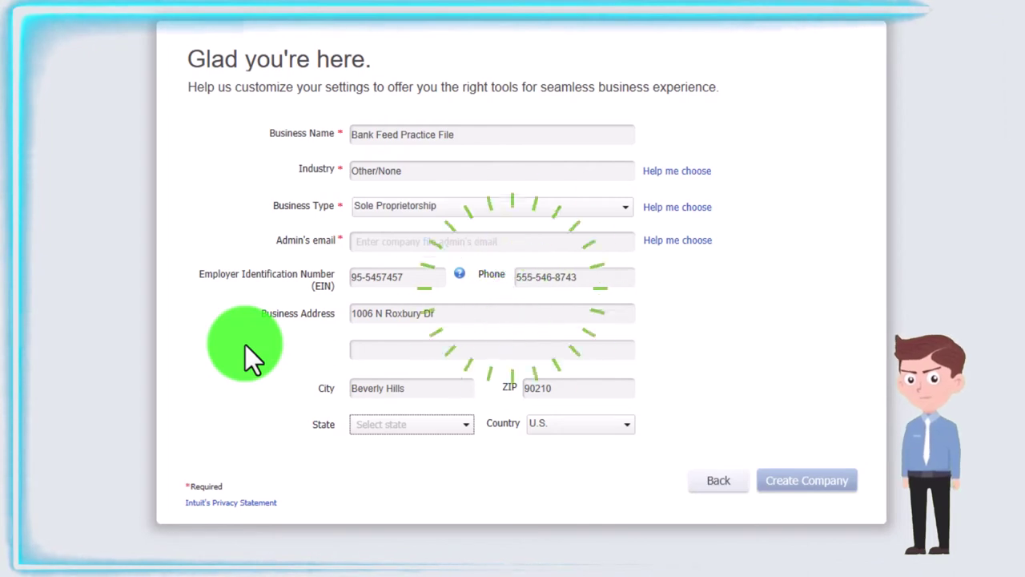
Set the state to CA, create the company, and move the You're all set! window aside
type("CA")
key("Tab")
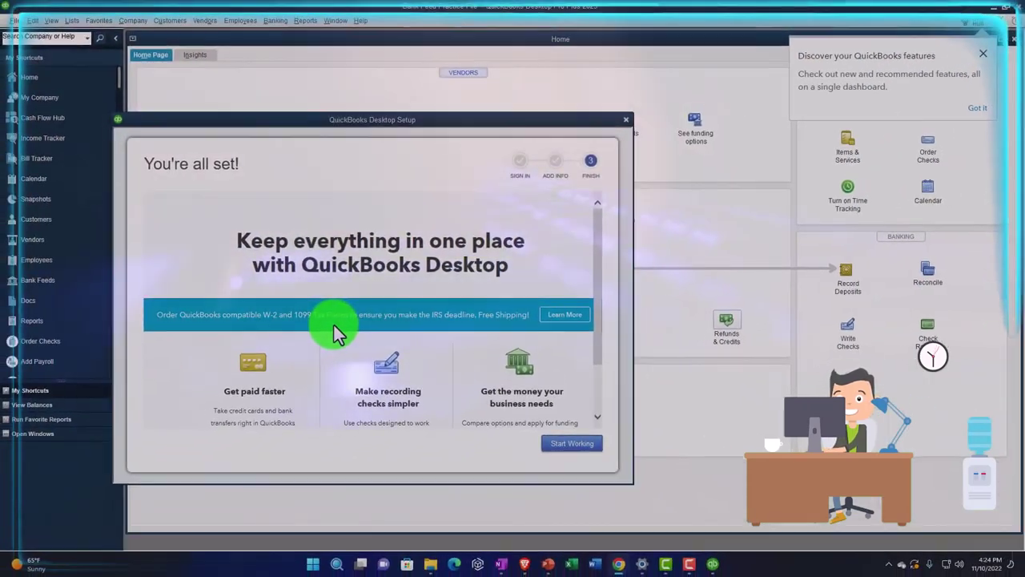
left_click_drag(261, 122, 393, 46)
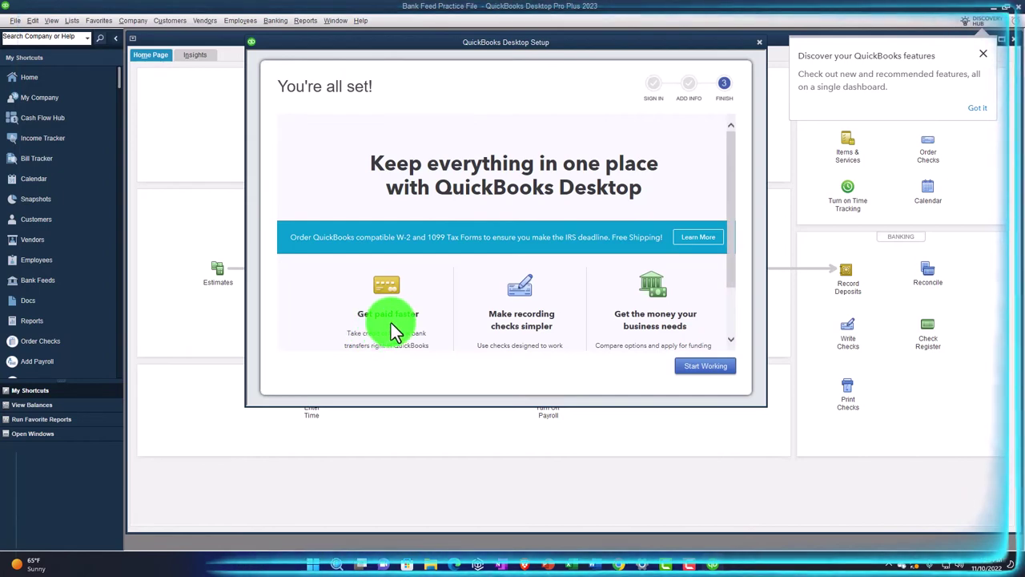
scroll(494, 325, "down", 1)
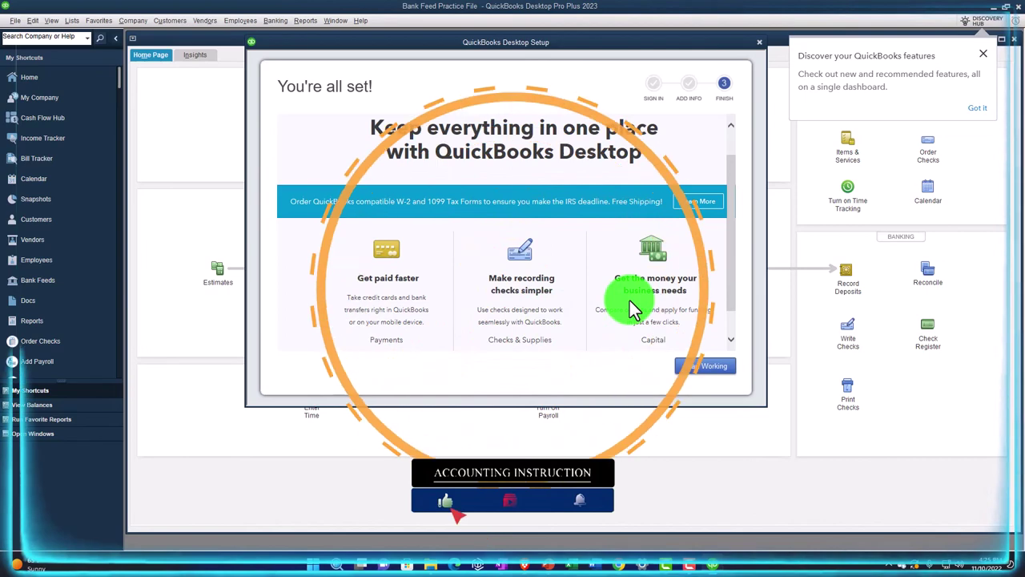
Close the setup window and change the Windows display scale to 150%
left_click(760, 43)
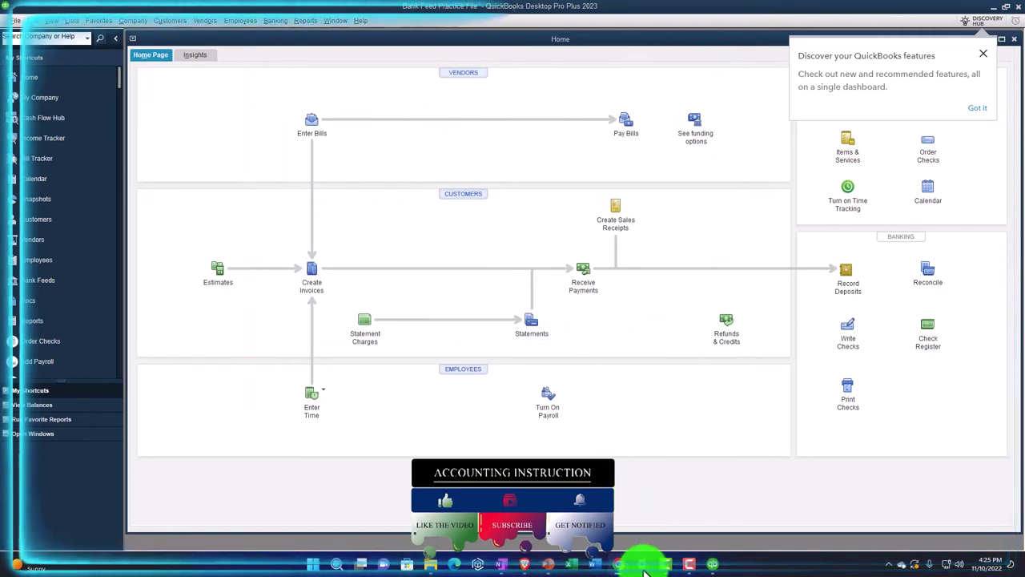
left_click(644, 565)
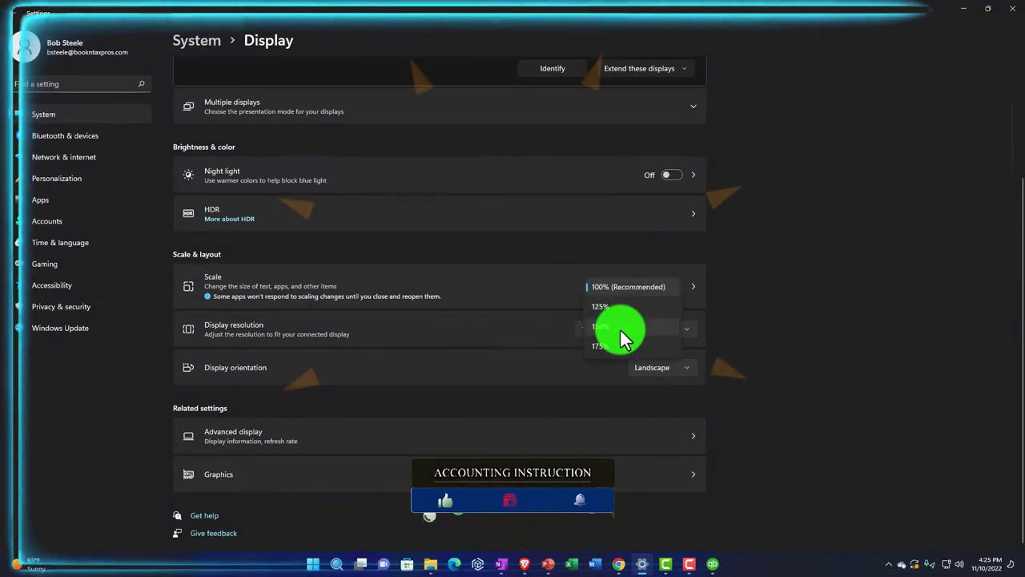
left_click(630, 328)
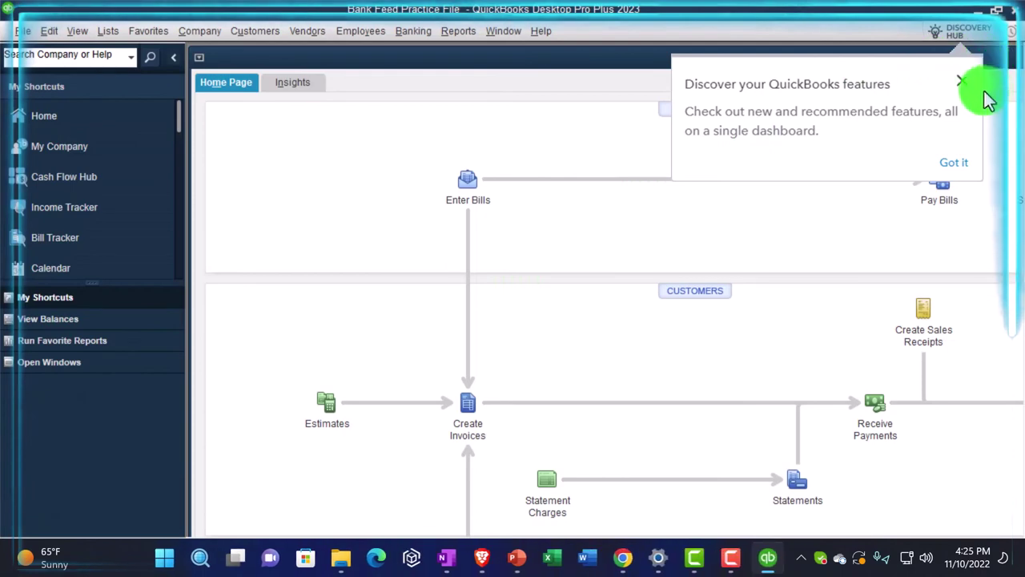
Dismiss the feature discovery popup and maximize the Home window
left_click(959, 83)
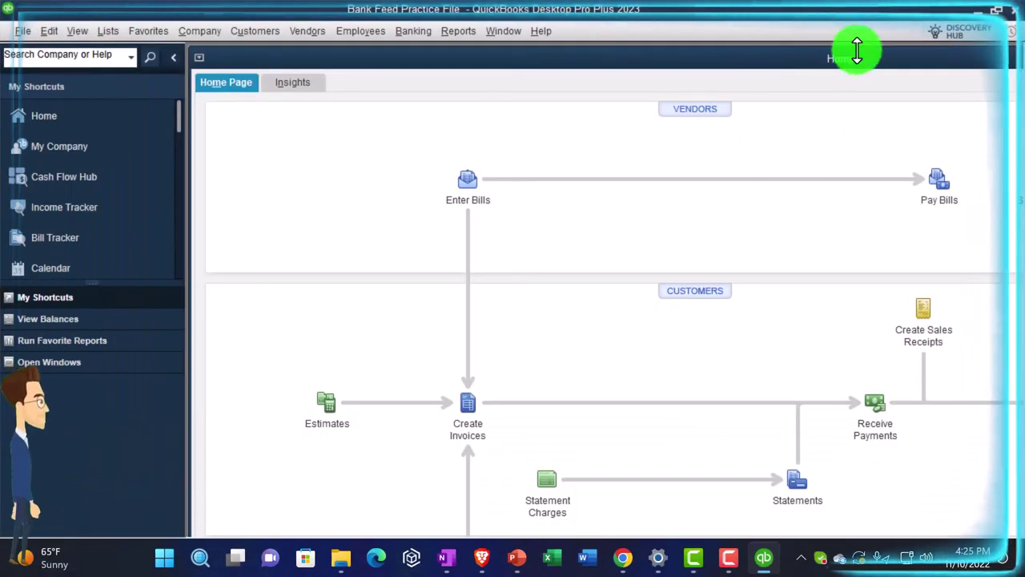
left_click_drag(940, 64, 274, 195)
left_click(836, 191)
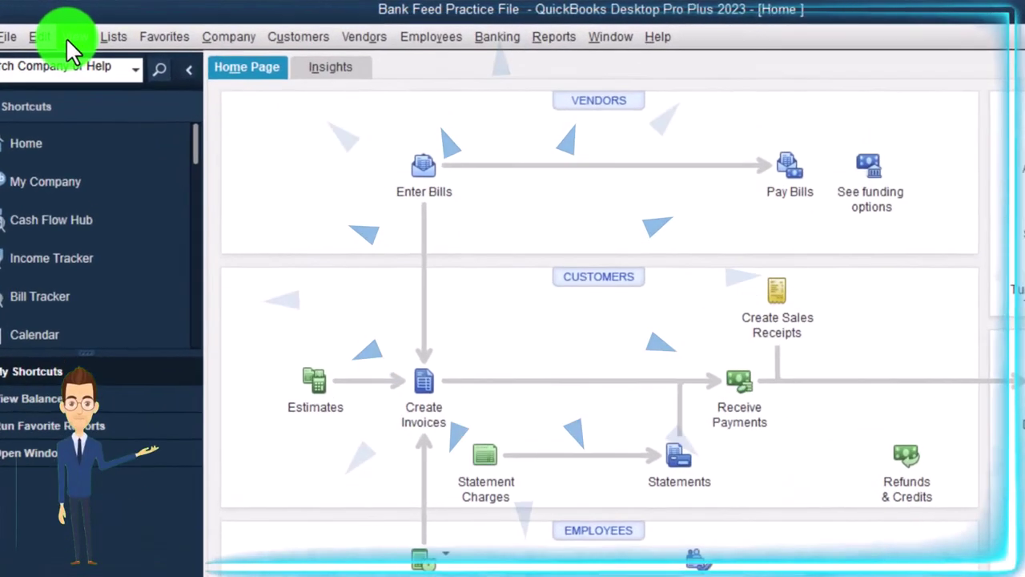
Hide the left shortcuts bar and the top icon bar, then show the Open Window List
left_click(69, 38)
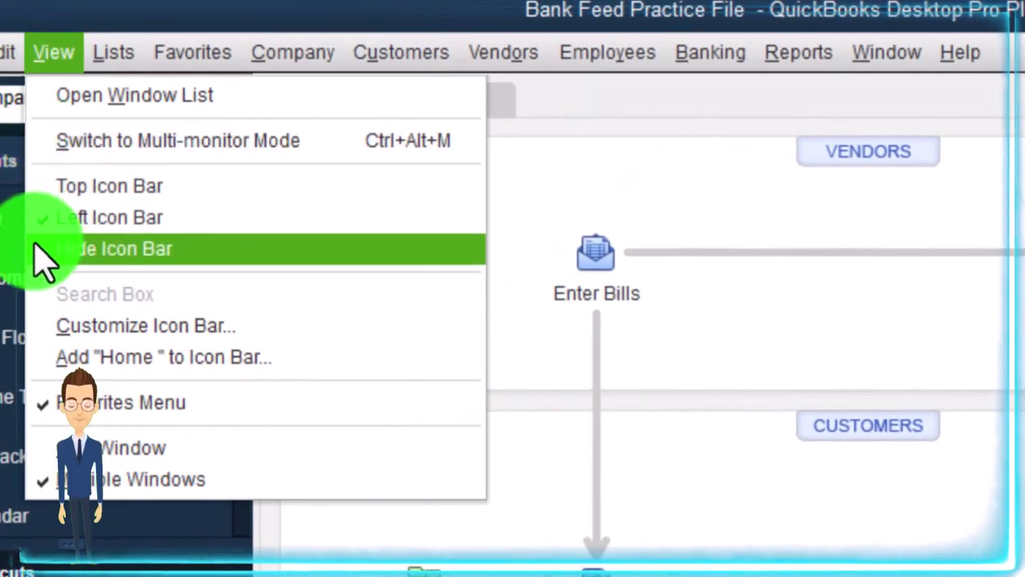
left_click(190, 250)
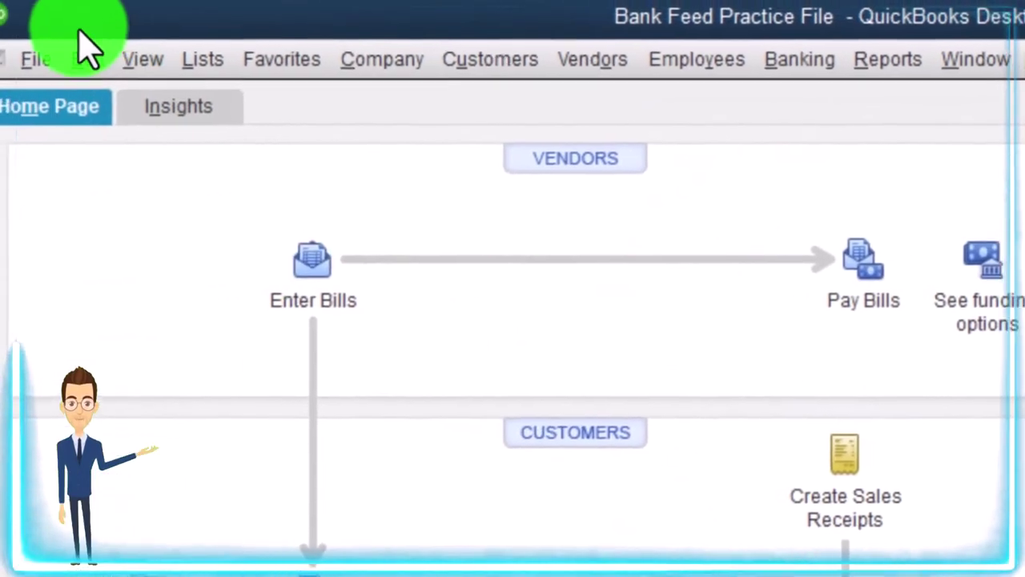
left_click(144, 60)
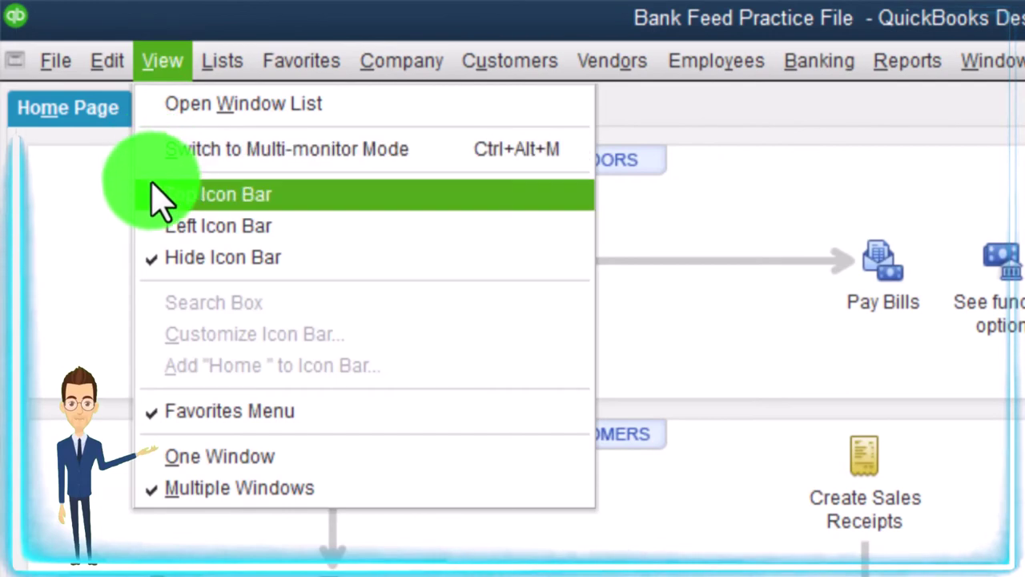
left_click(286, 210)
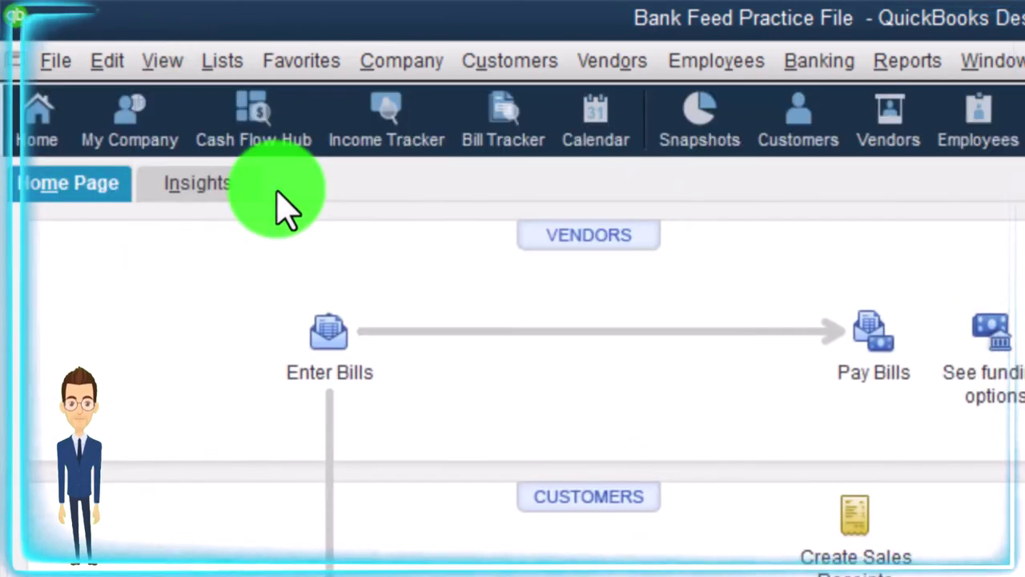
left_click(163, 62)
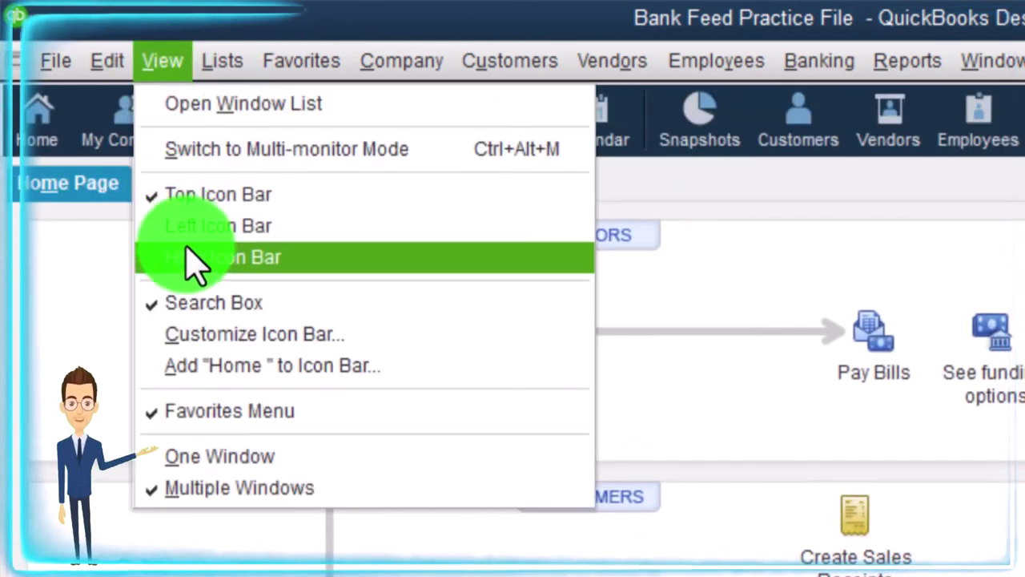
left_click(192, 258)
left_click(168, 63)
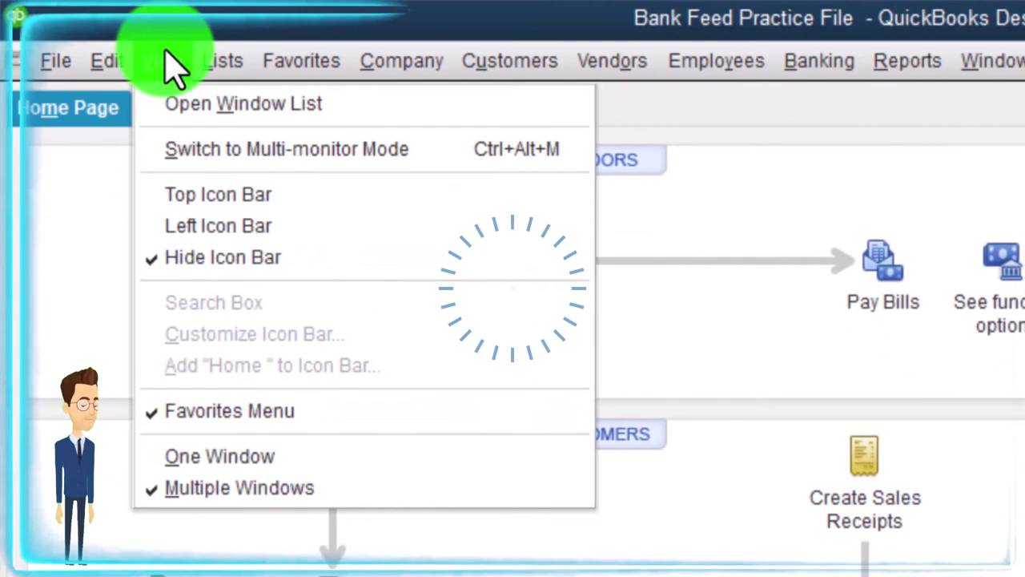
left_click(286, 108)
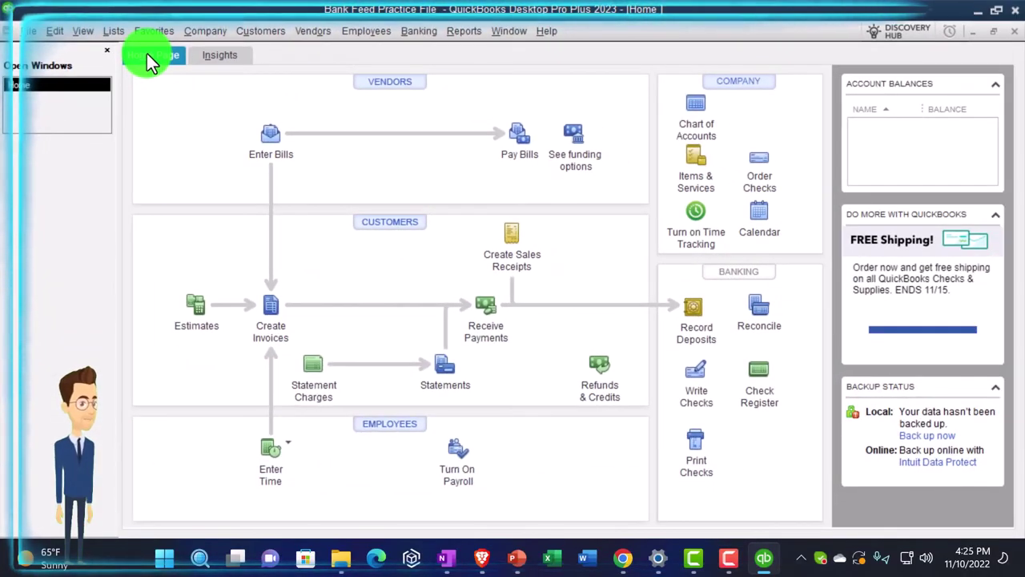
left_click(114, 32)
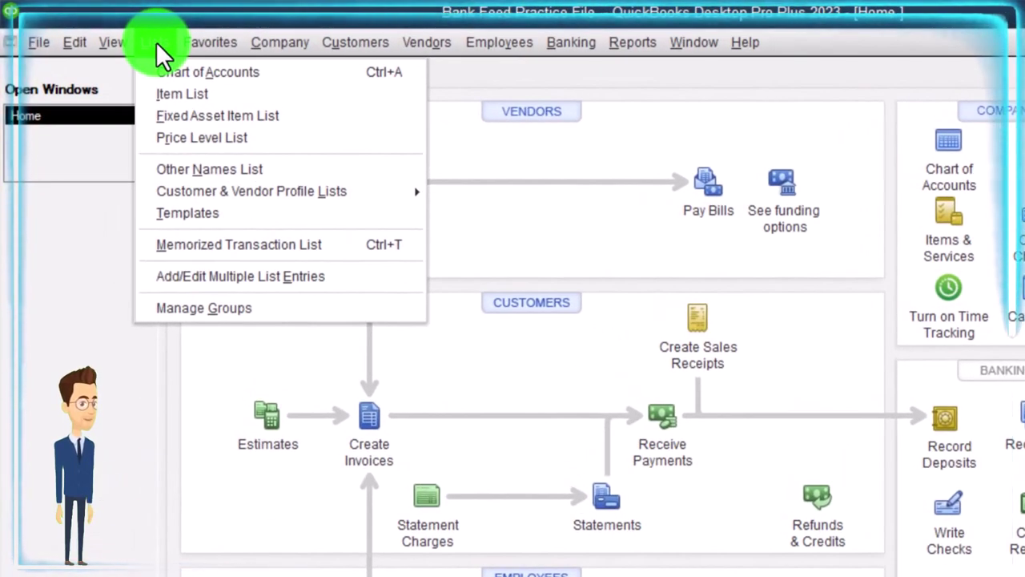
left_click(160, 68)
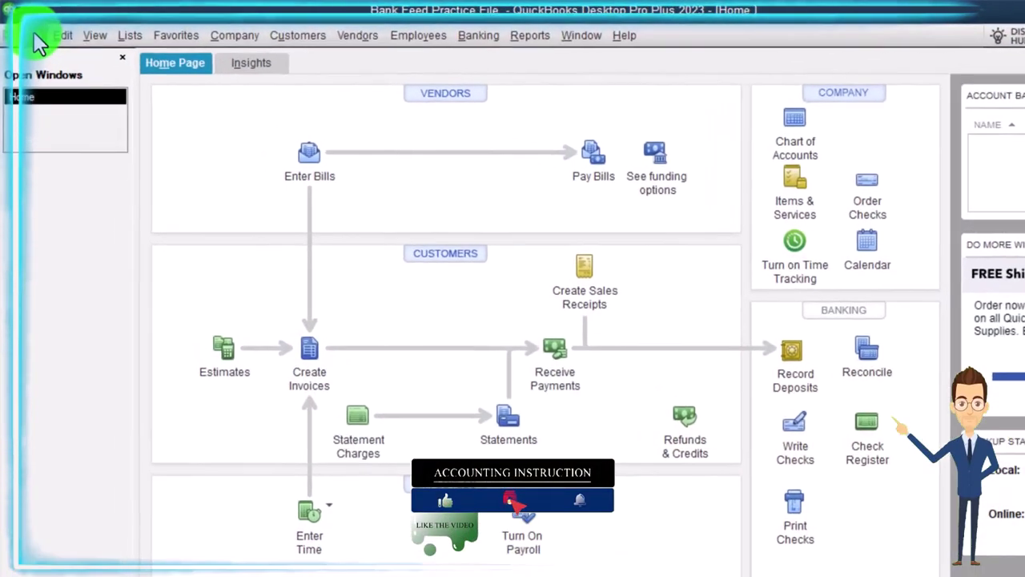
Use File > Close Company to close Bank Feed Practice File
left_click(32, 32)
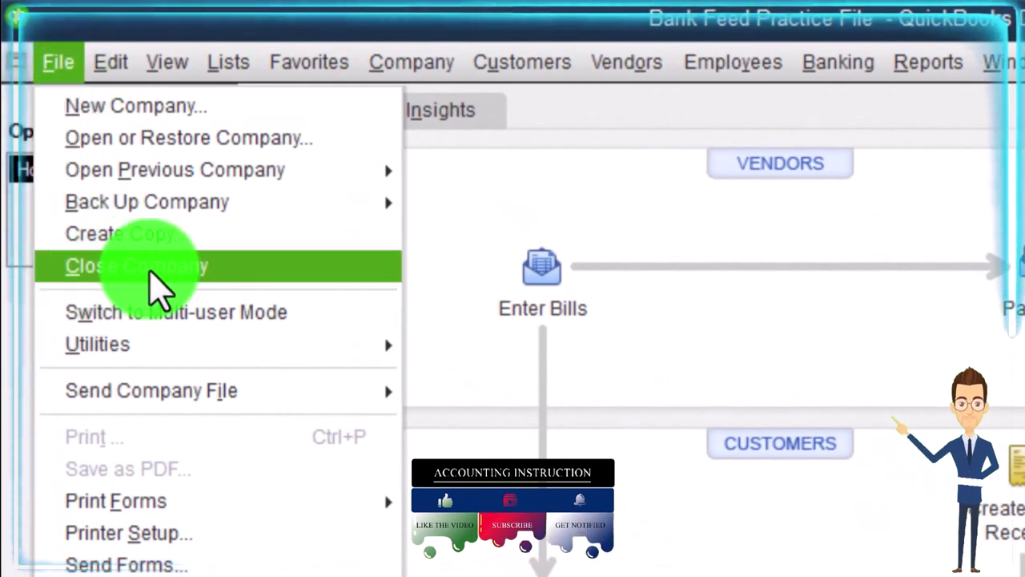
left_click(243, 276)
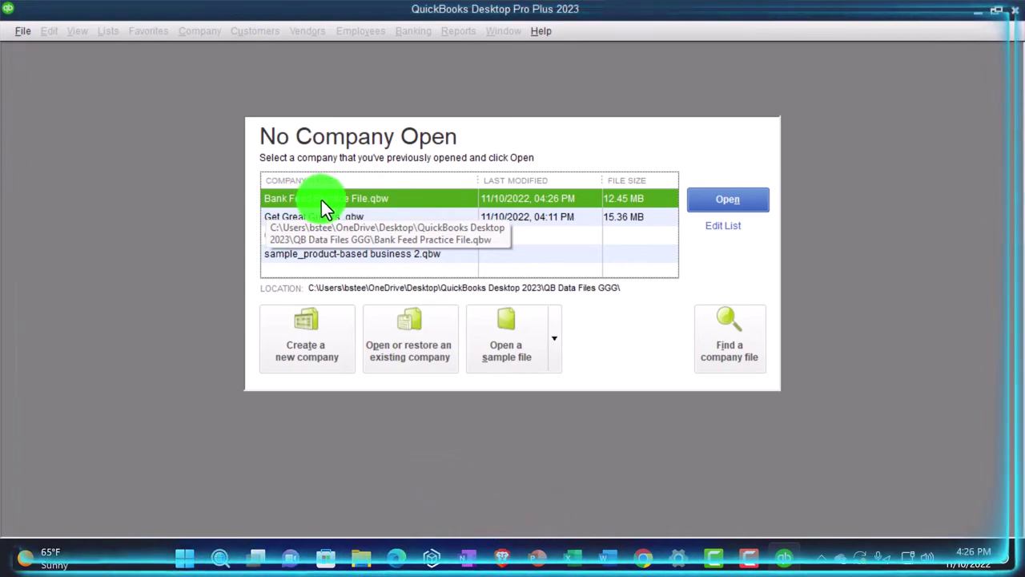
Snip the company file's path tooltip into Word, then minimize Word back to QuickBooks
key("super+shift+s")
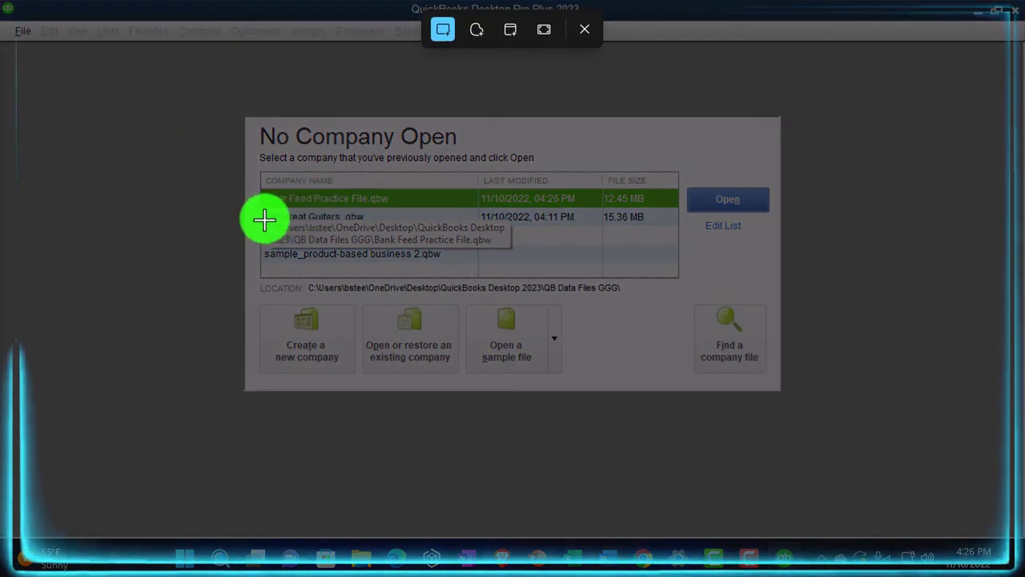
left_click_drag(264, 219, 514, 253)
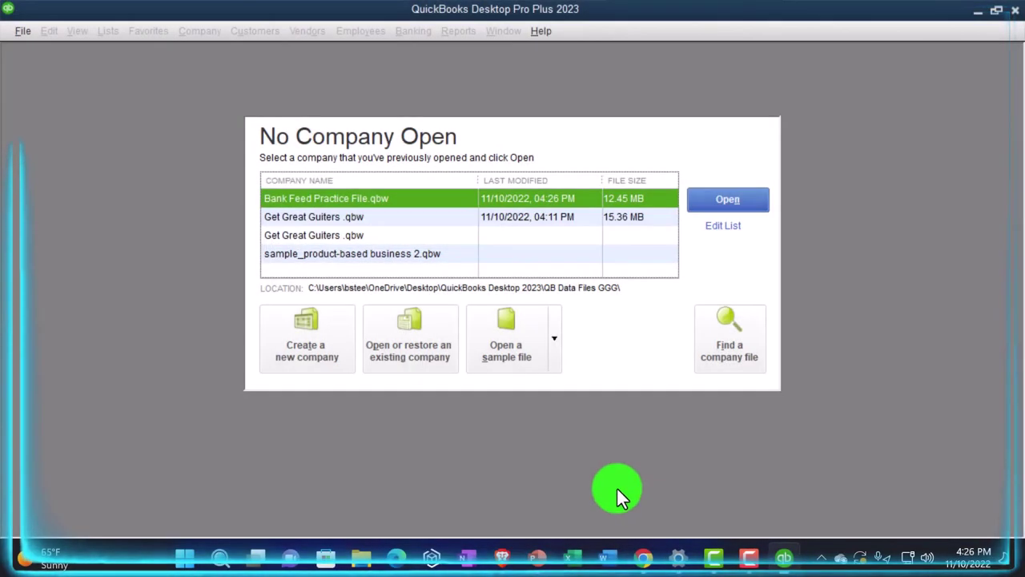
left_click(609, 559)
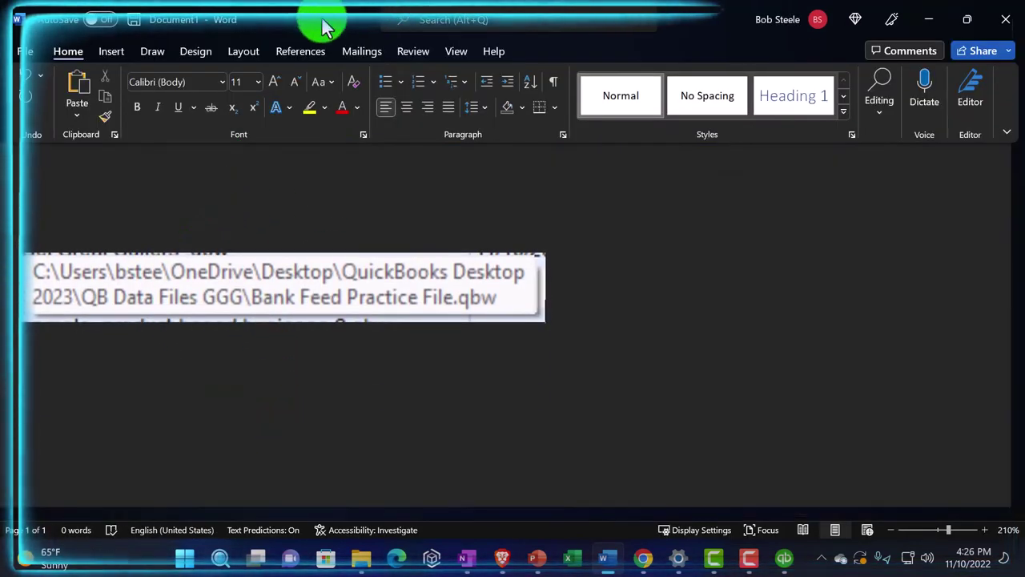
left_click_drag(320, 21, 785, 302)
left_click(607, 558)
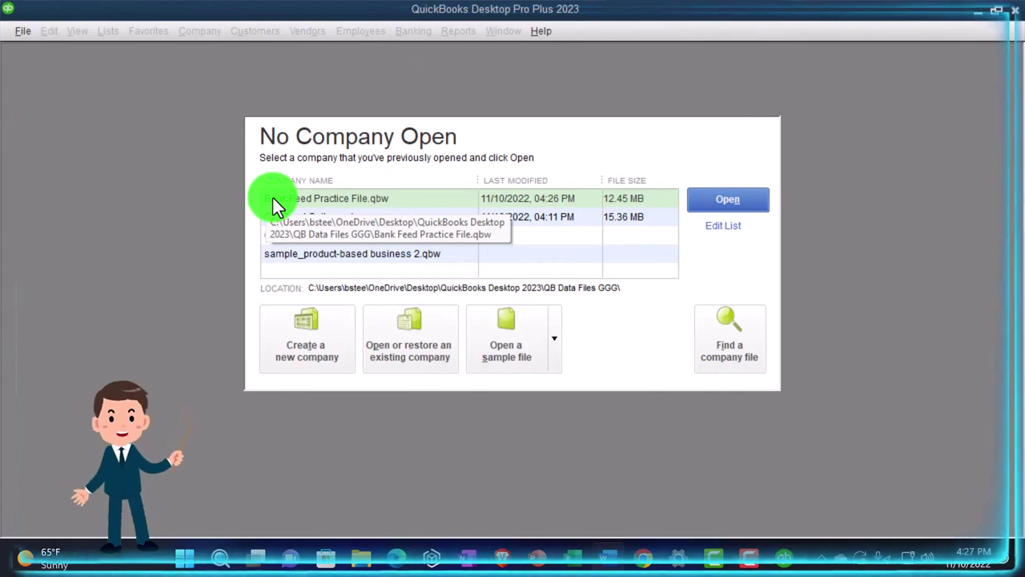
Minimize QuickBooks to bring back the Word document with the file-path snip
left_click(977, 11)
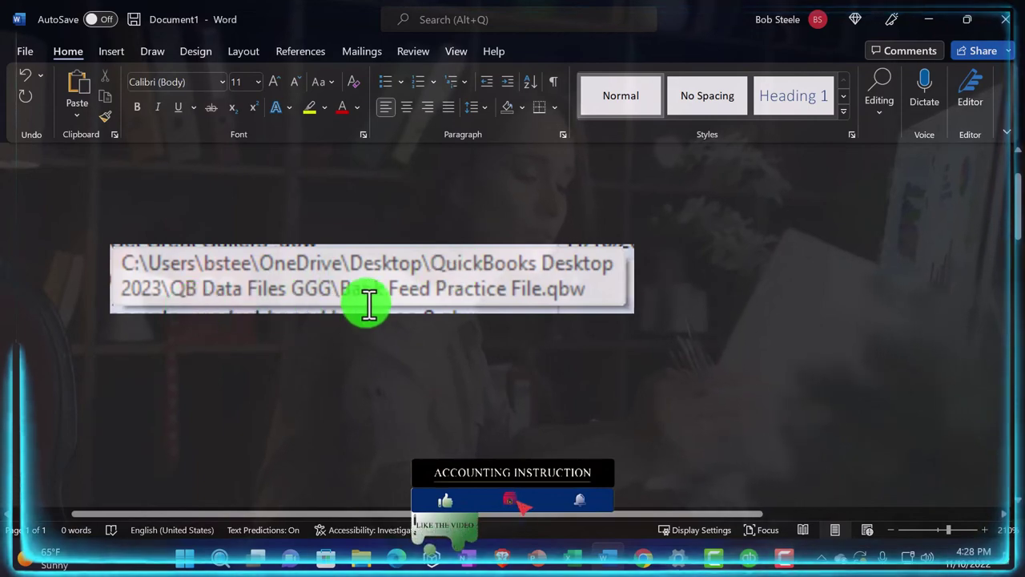
Cut Bank Feed Practice File.qbw from the QB Data Files GGG folder
left_click(931, 16)
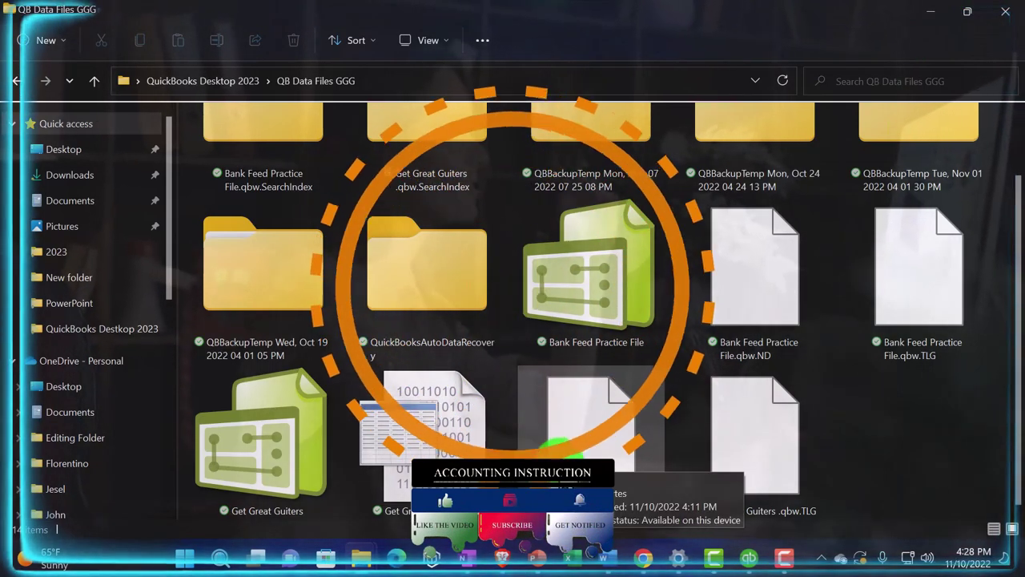
left_click(595, 278)
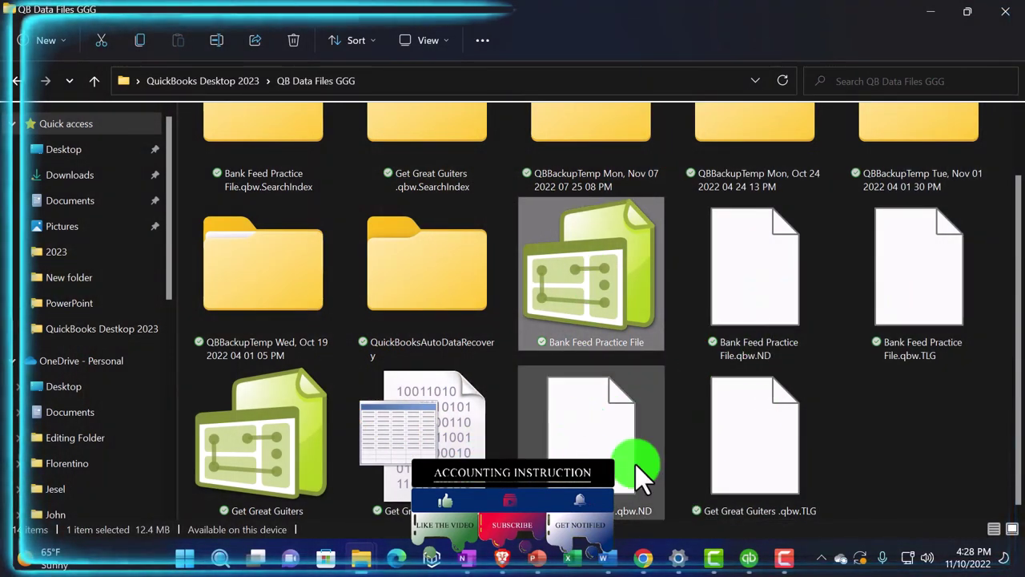
mouse_move(715, 463)
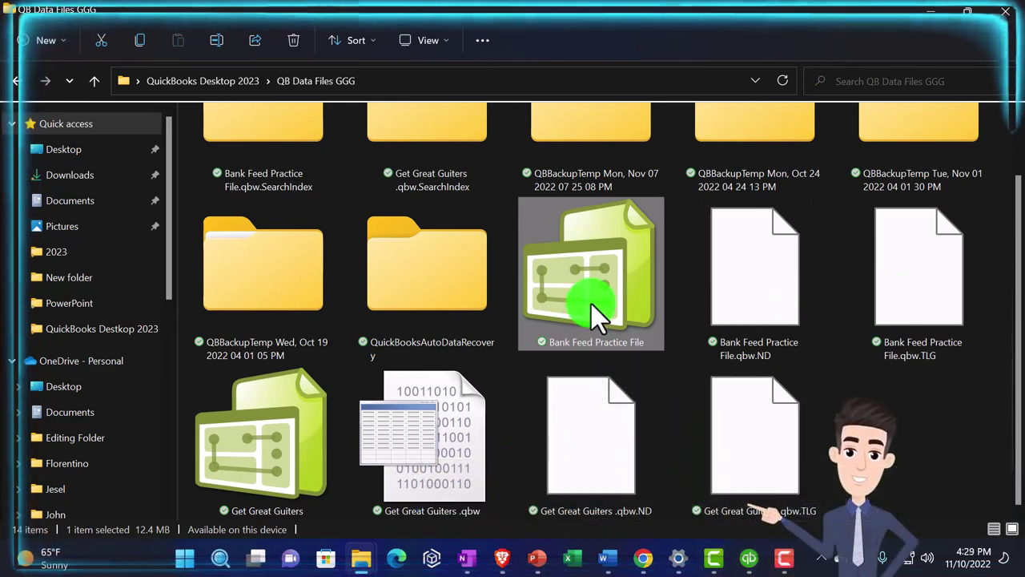
key("ctrl+x")
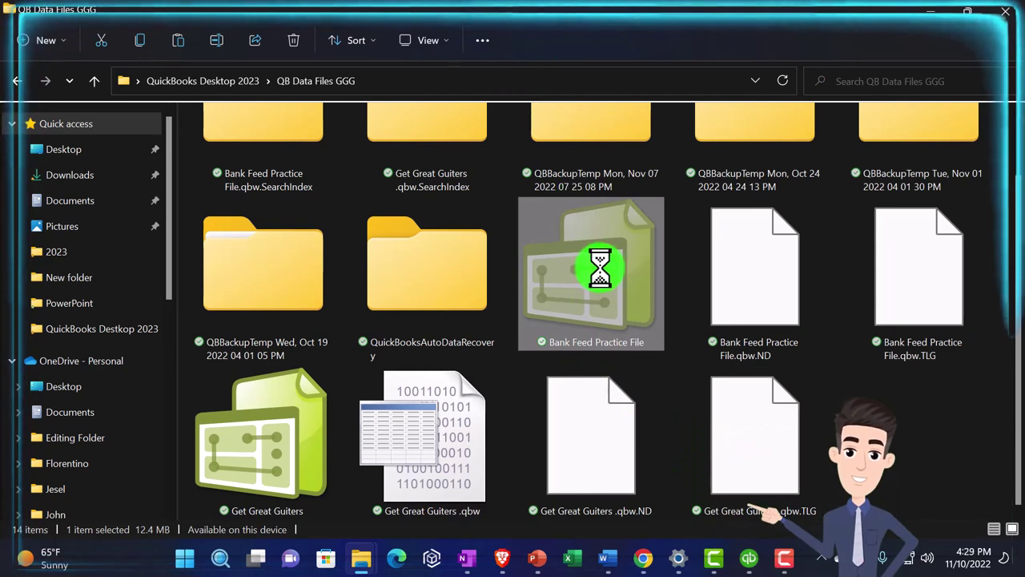
right_click(601, 271)
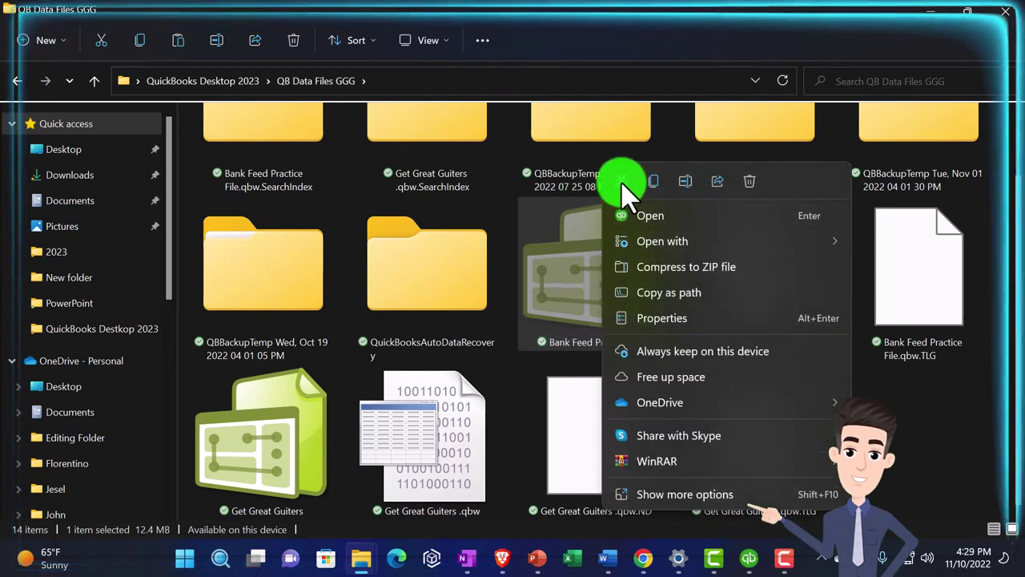
left_click(543, 34)
Paste the company file into the Desktop's Bank Feeds QBD\Data File folder
key("super+d")
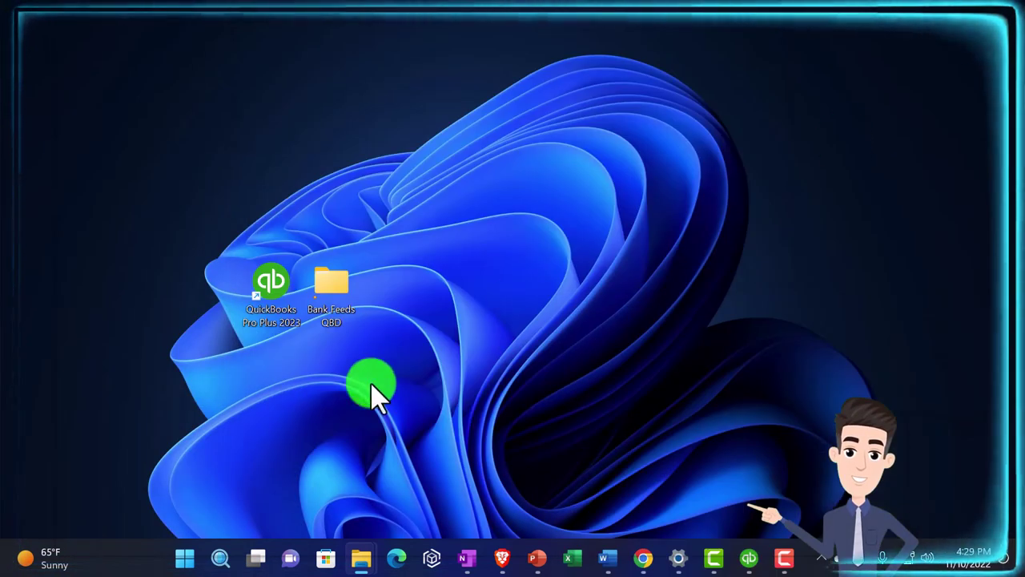
left_click(343, 303)
double_click(343, 298)
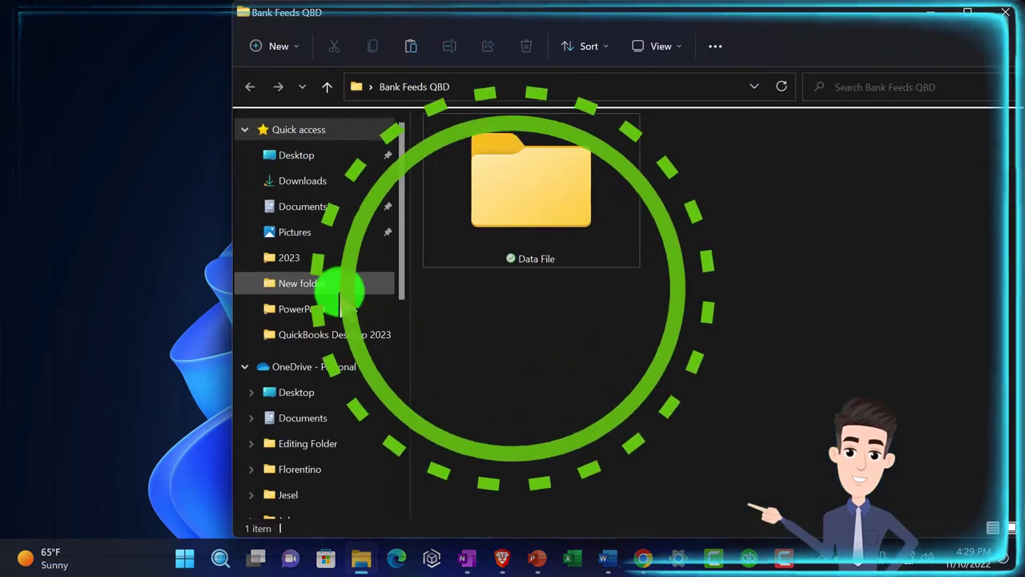
double_click(535, 218)
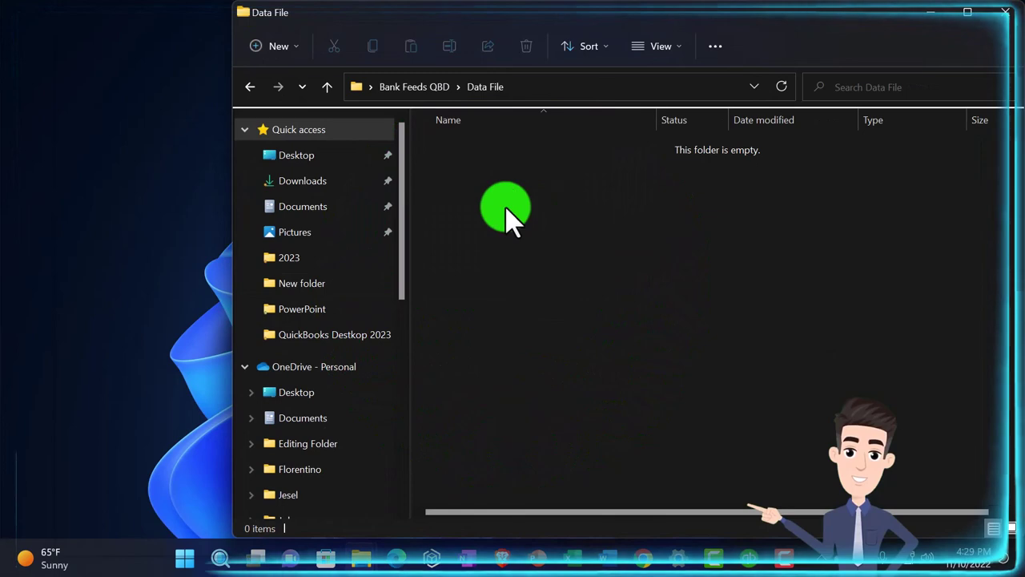
key("ctrl+v")
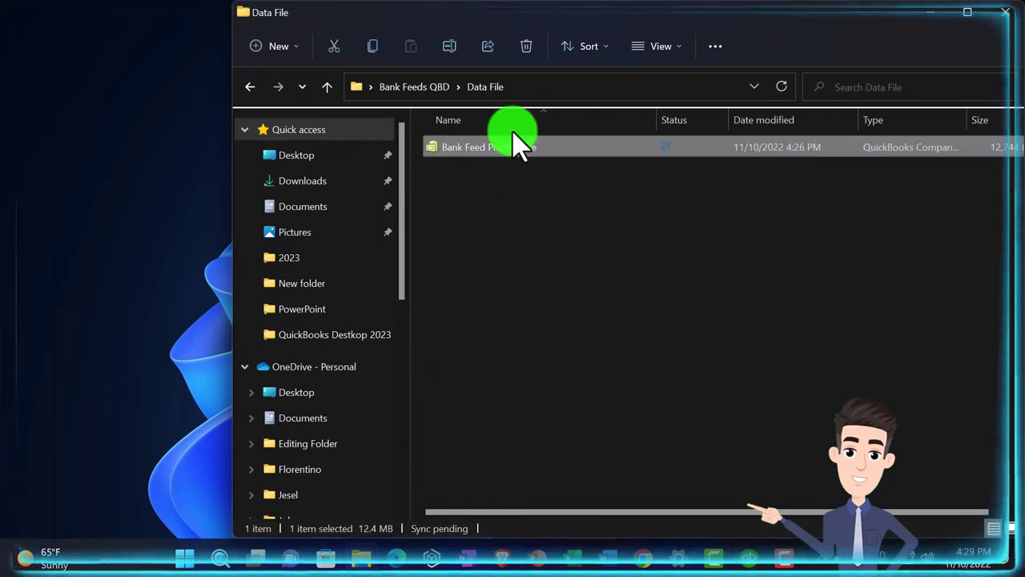
Show the Data File folder as large icons and shrink its window to reveal the desktop
left_click_drag(590, 23, 462, 28)
left_click(524, 53)
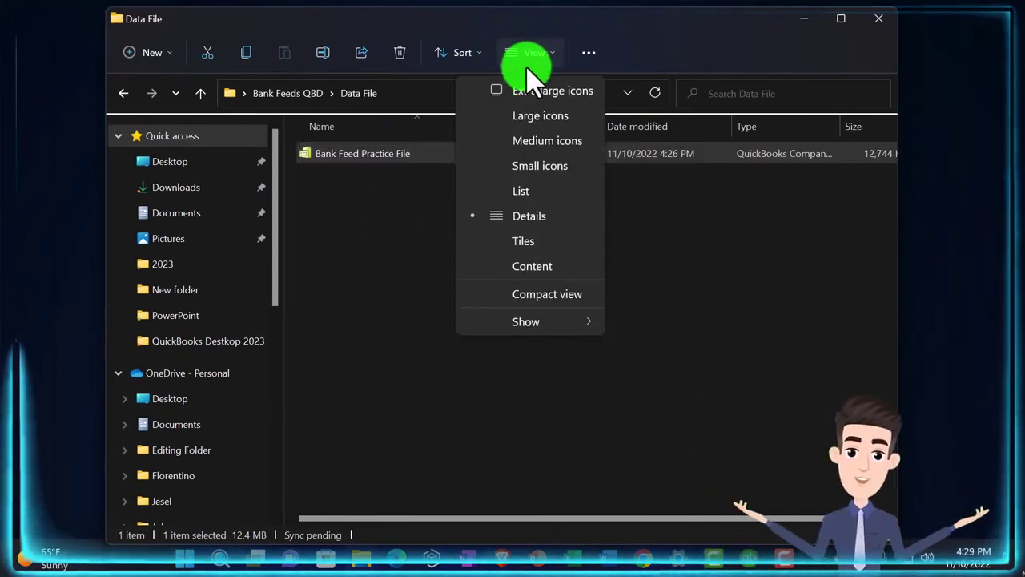
key("Escape")
left_click_drag(101, 247, 417, 280)
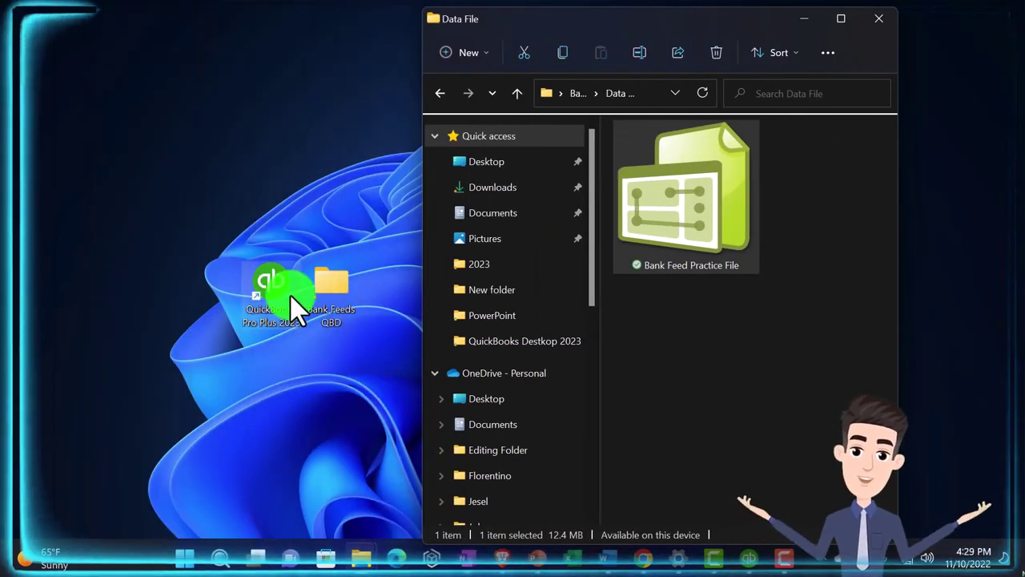
Relaunch QuickBooks Pro Plus 2023 from its desktop shortcut
left_click(289, 294)
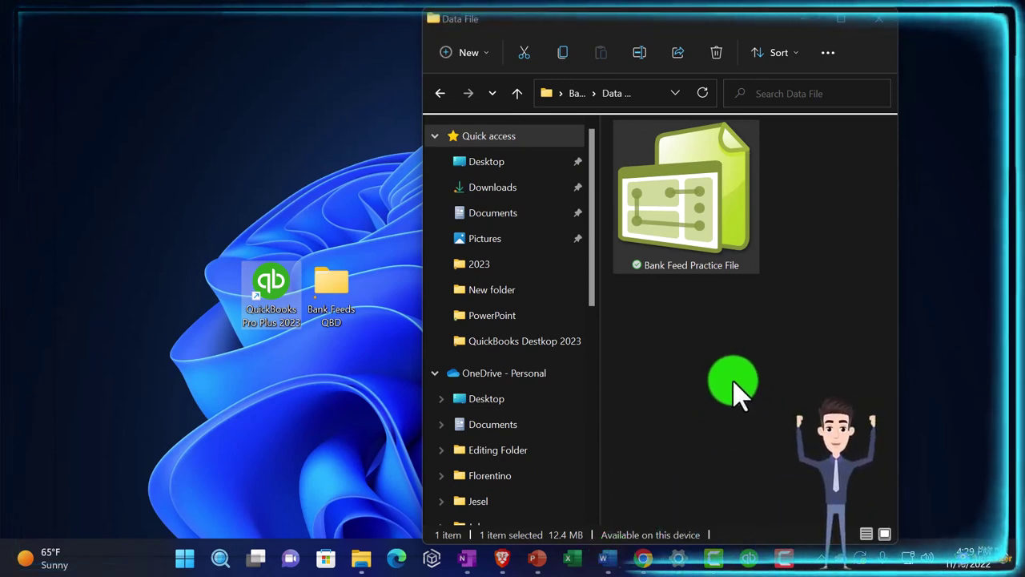
left_click(710, 344)
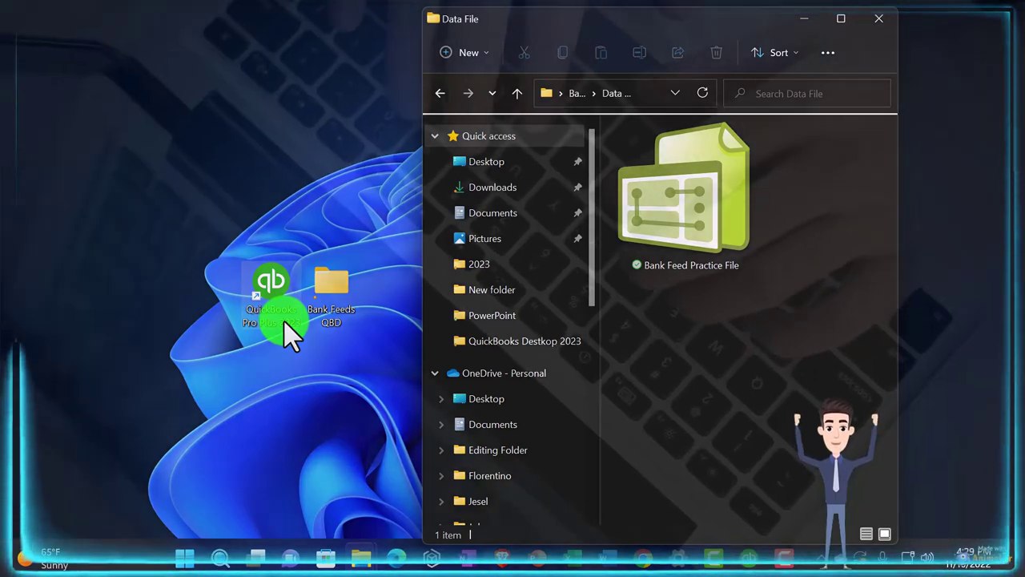
left_click(272, 315)
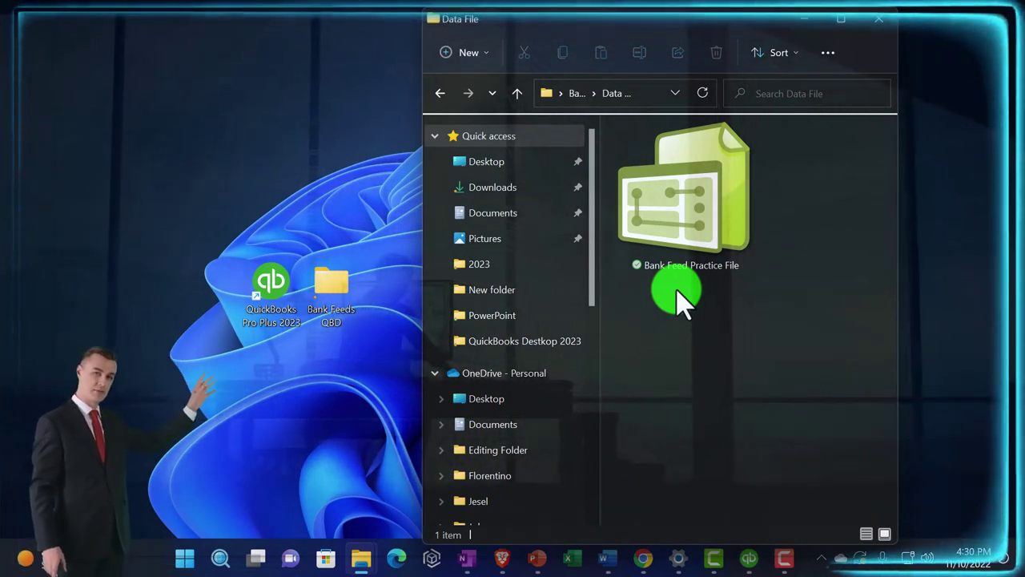
double_click(270, 292)
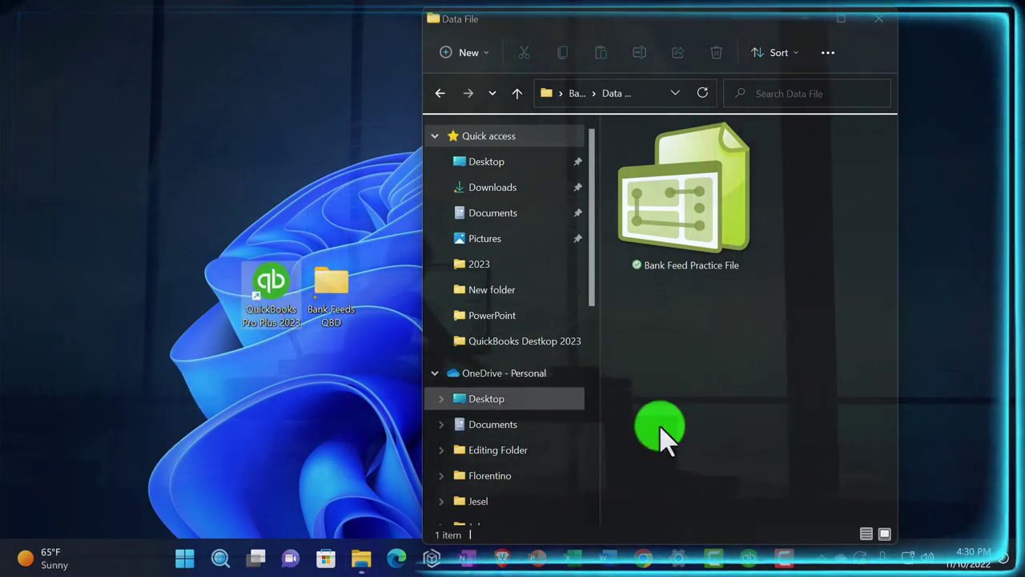